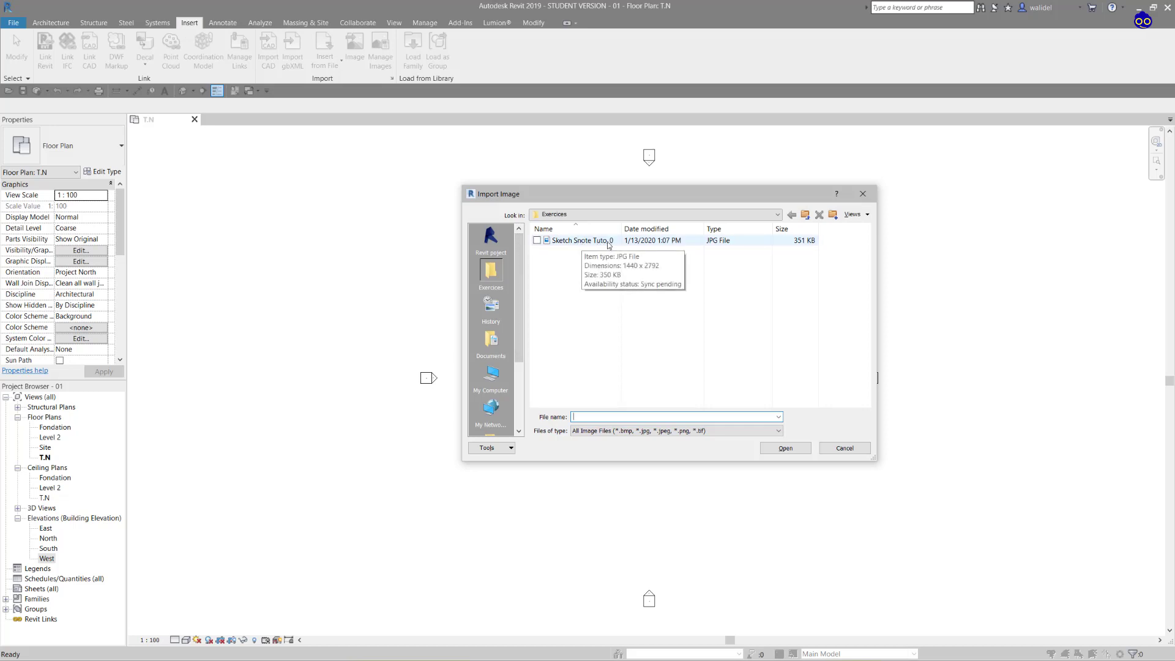
# Import the image Sketch Snote Tuto_0.jpg and place it in the T.N floor plan, west of the centre between the elevation markers.
pyautogui.click(607, 242)
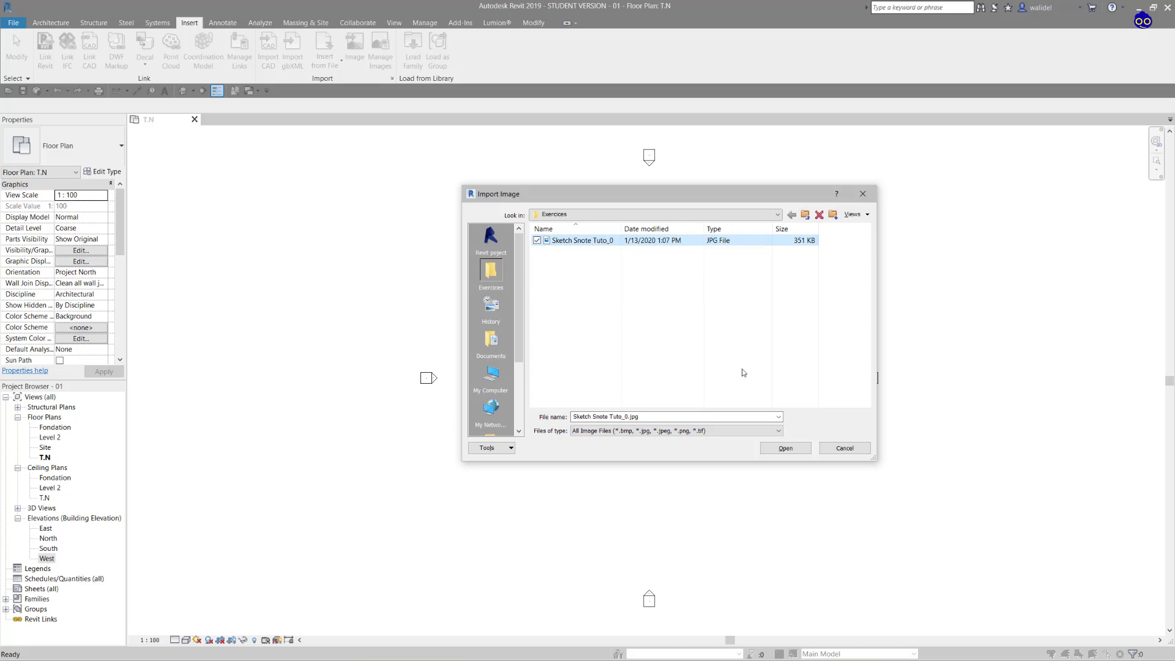
pyautogui.click(787, 450)
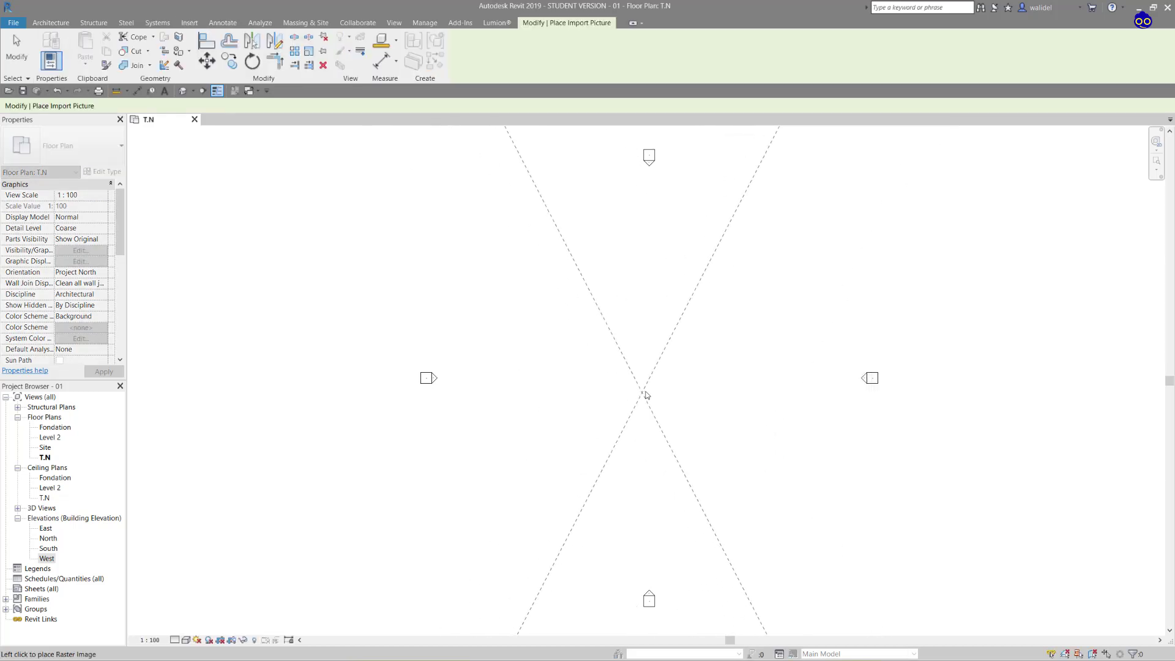
pyautogui.scroll(-2, 667, 387)
pyautogui.click(434, 349)
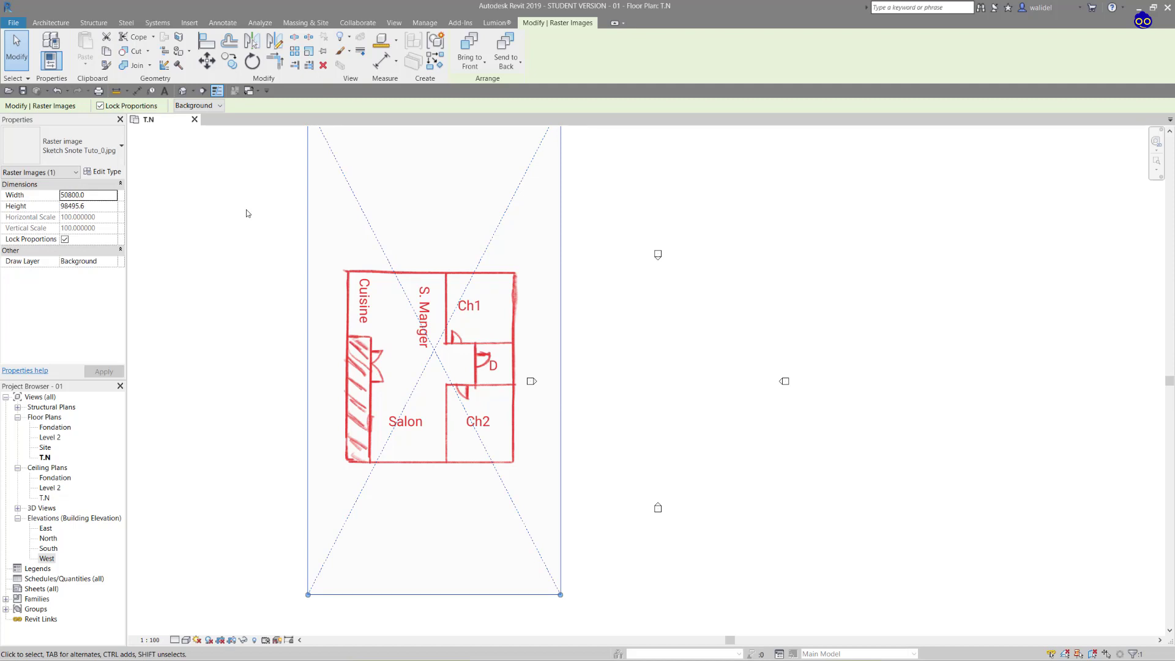
pyautogui.click(257, 231)
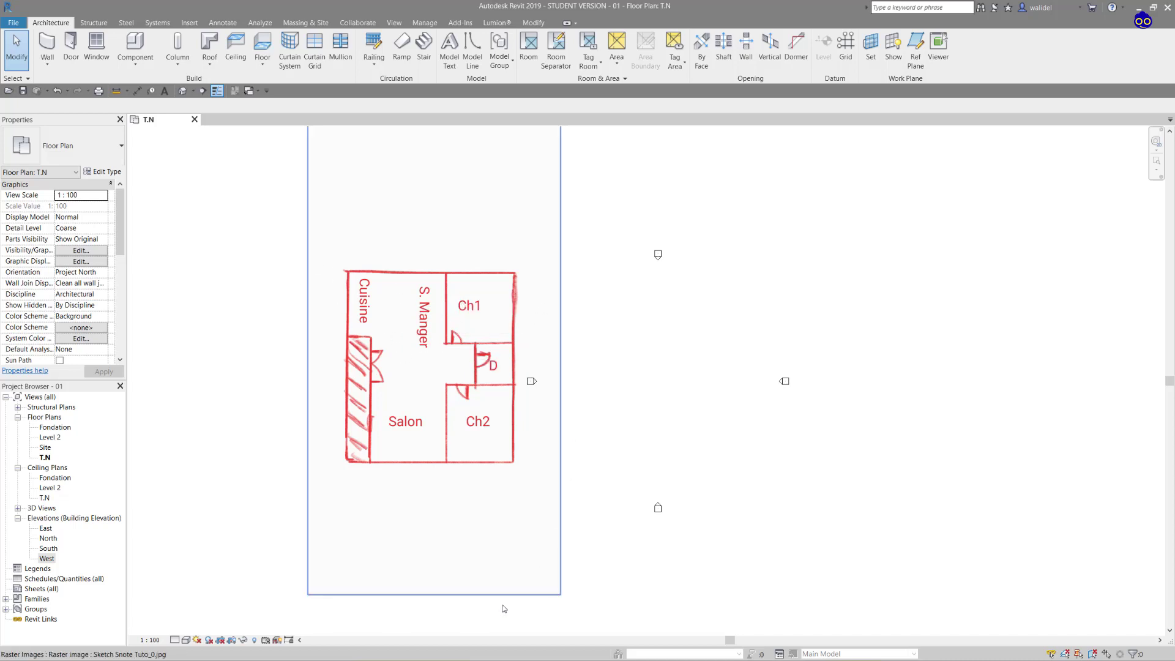
# Scale the sketch image graphically to about 58% of its size, using the plan's upper wall line as reference.
pyautogui.click(446, 334)
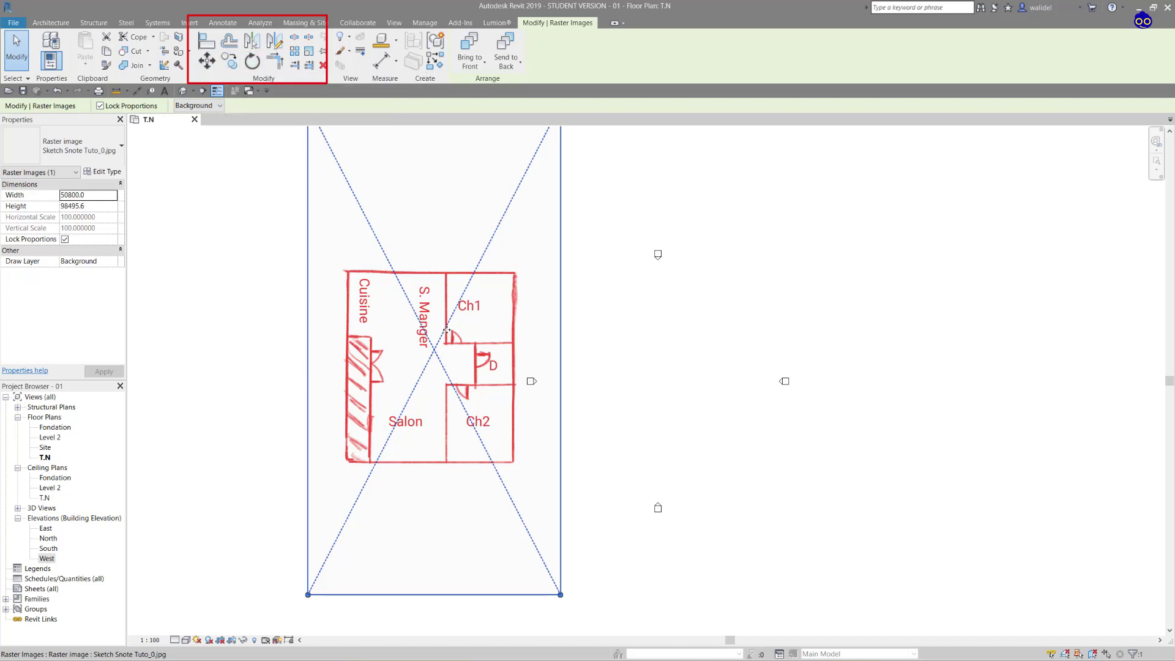
pyautogui.click(309, 51)
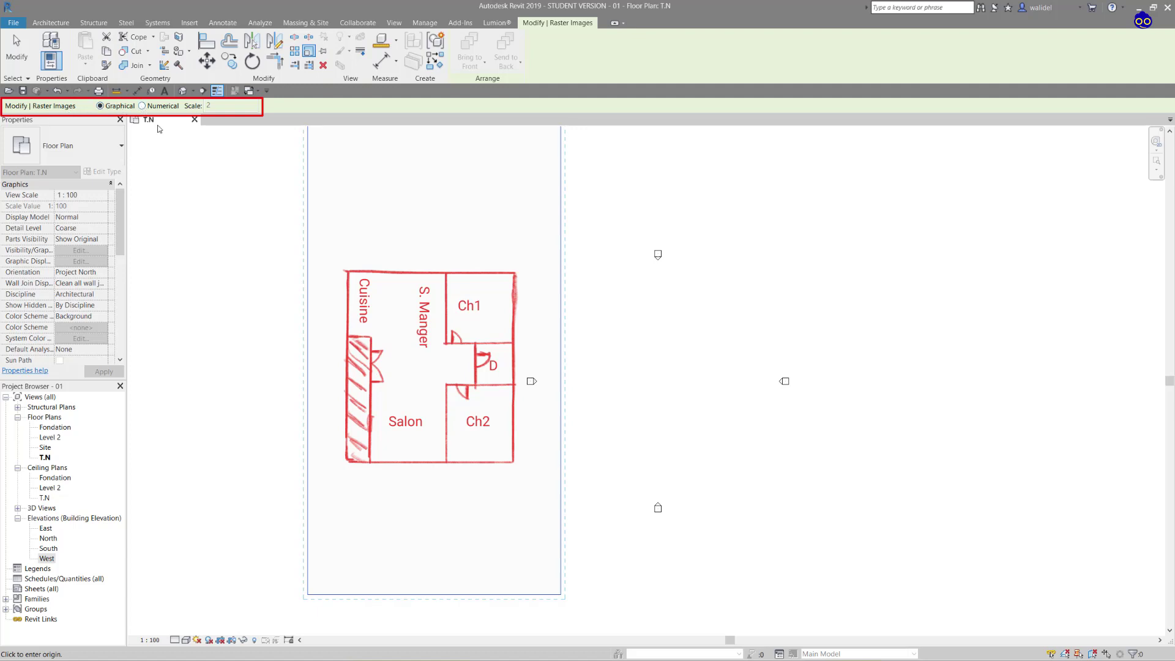
pyautogui.scroll(-2, 435, 314)
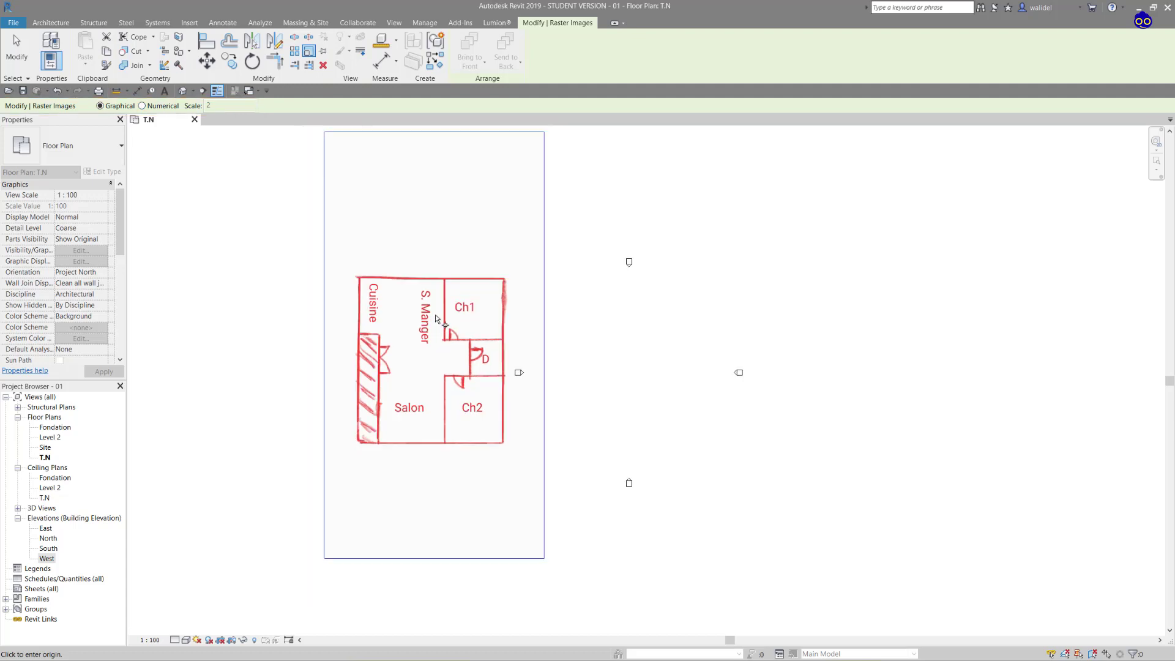
pyautogui.click(434, 281)
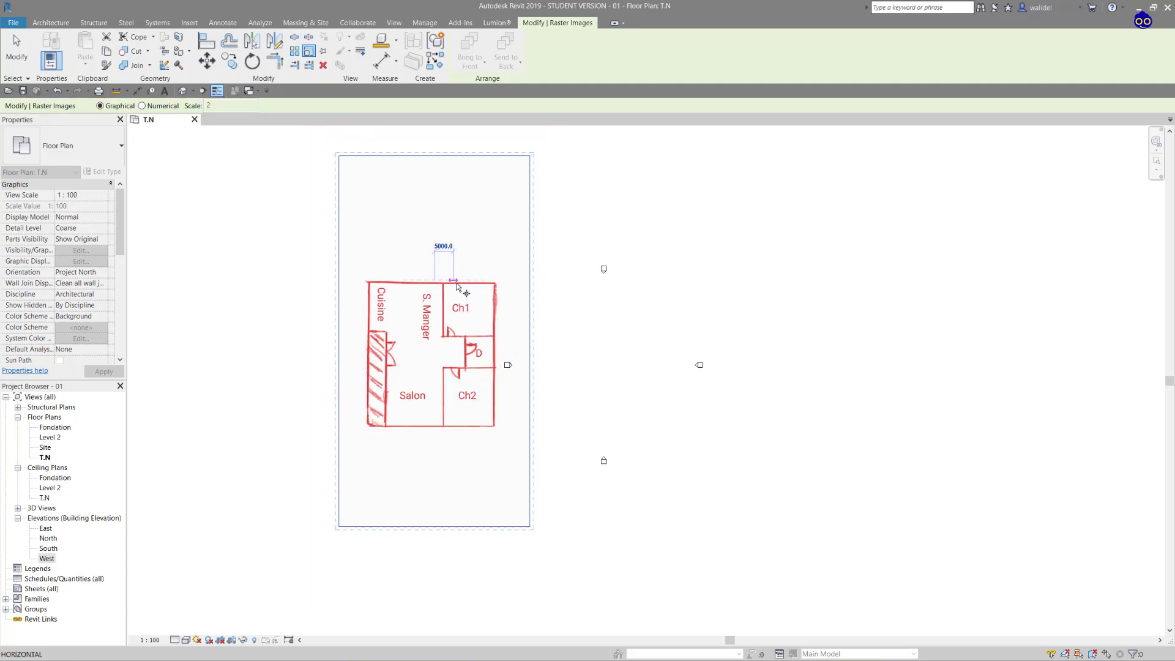
pyautogui.click(506, 280)
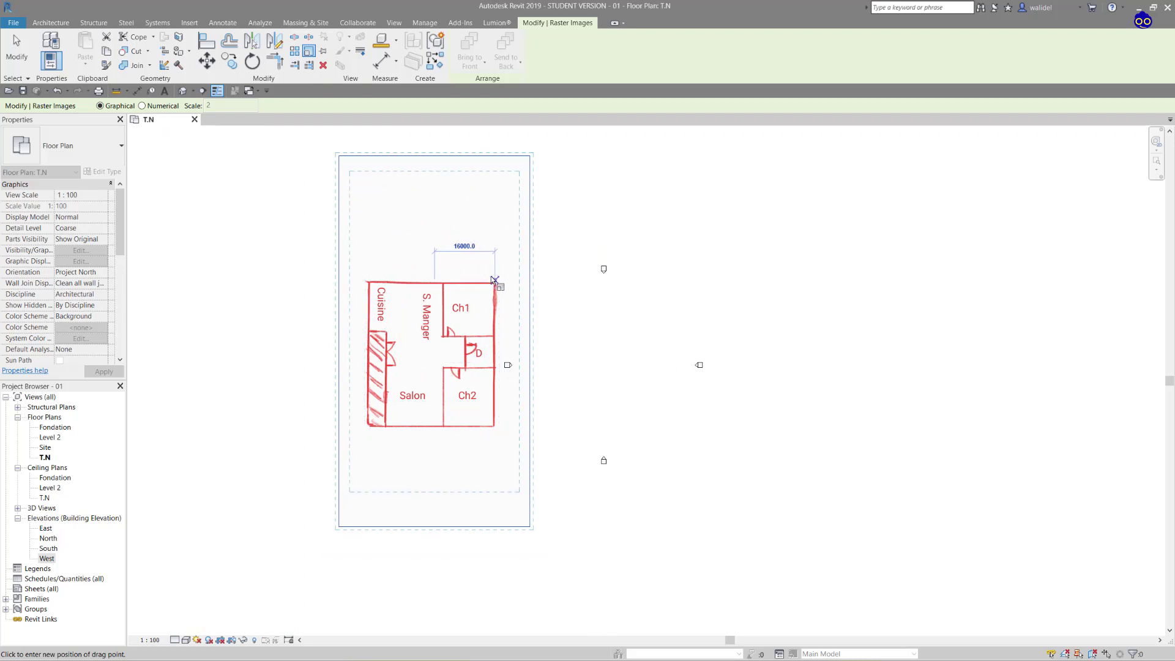
pyautogui.click(473, 278)
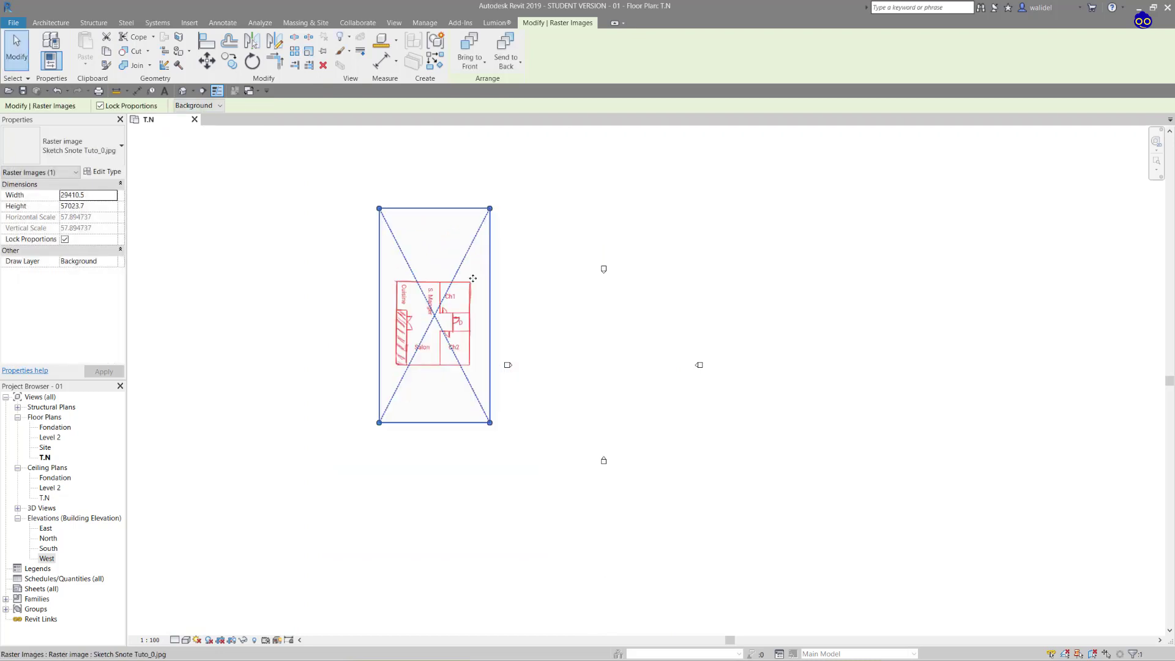
pyautogui.click(539, 378)
# Scale the sketch image numerically by a factor of 0.5 about a point near its centre.
pyautogui.click(490, 344)
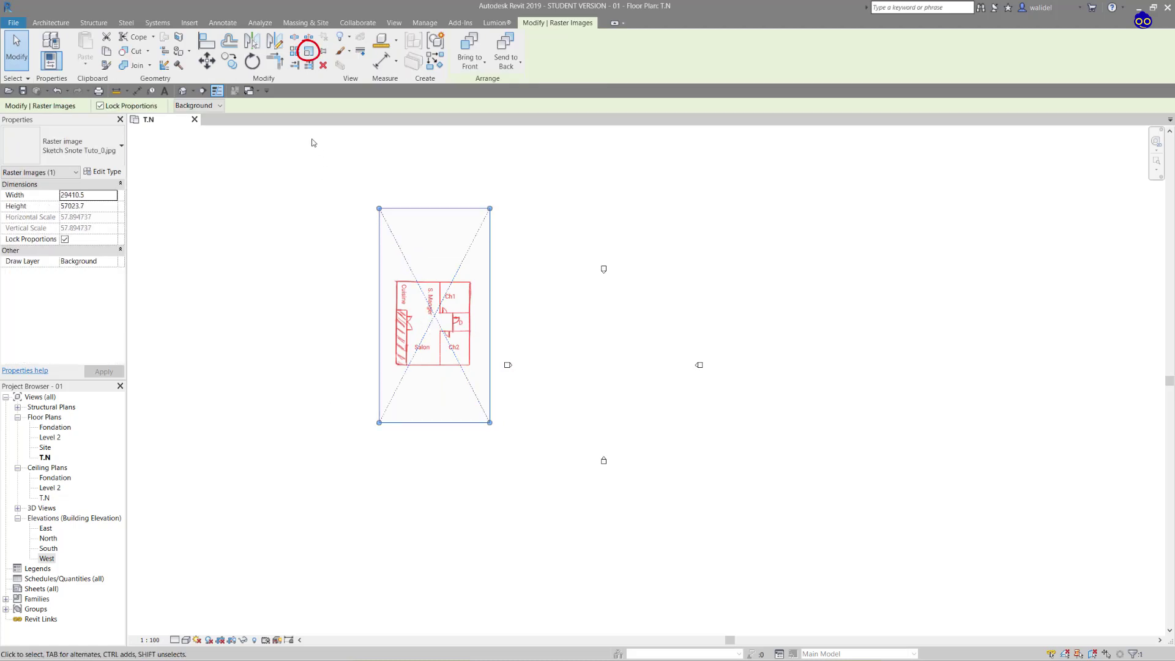
pyautogui.press('r')
pyautogui.press('e')
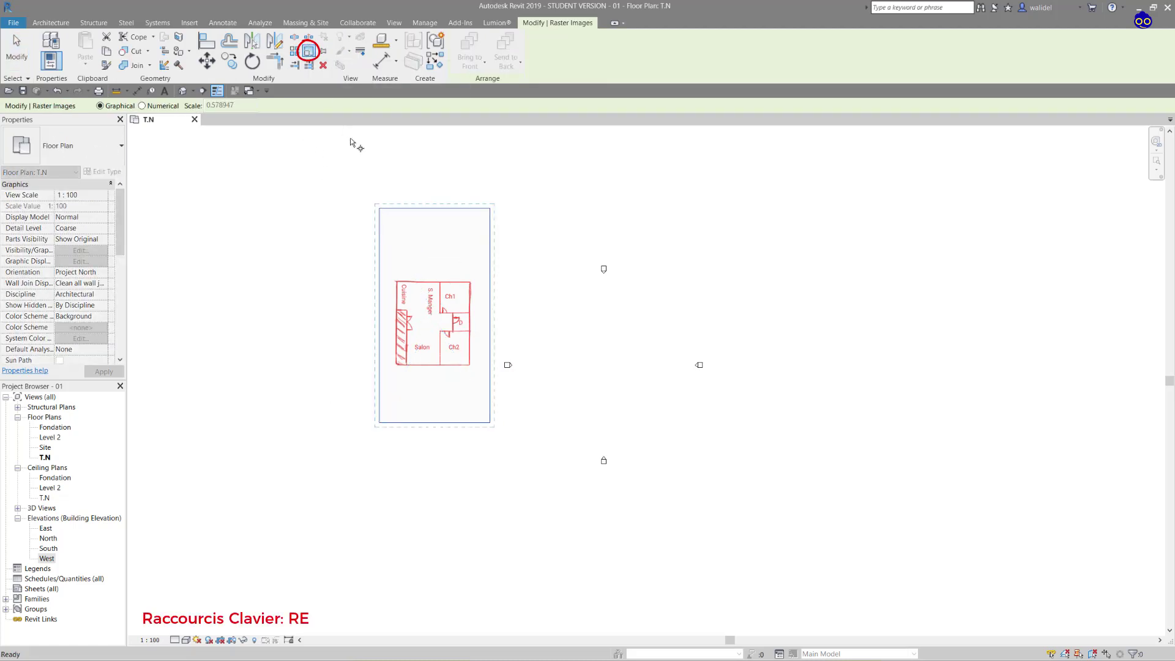
pyautogui.click(142, 106)
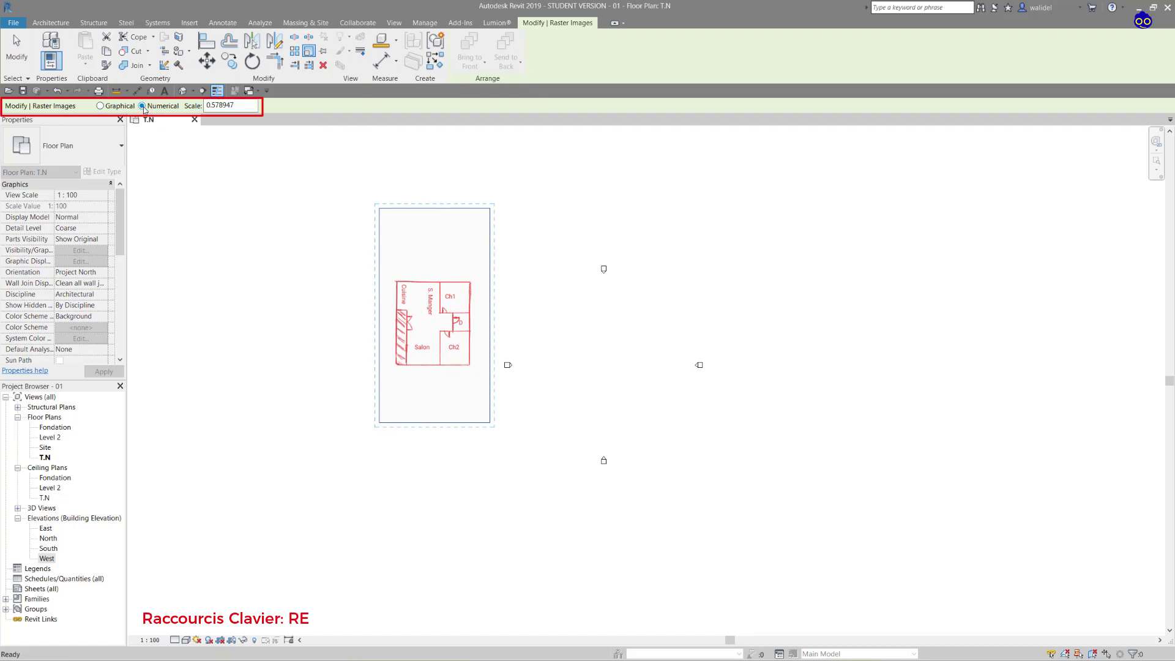
pyautogui.moveTo(240, 107); pyautogui.dragTo(192, 104)
pyautogui.write('0.5')
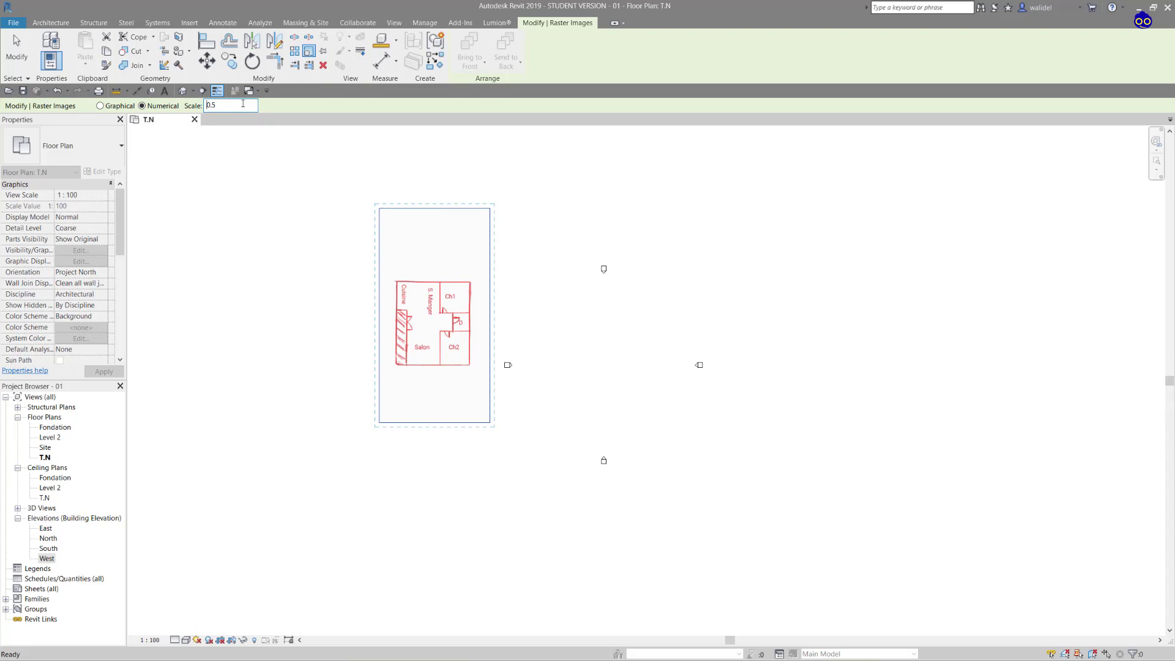
pyautogui.click(433, 321)
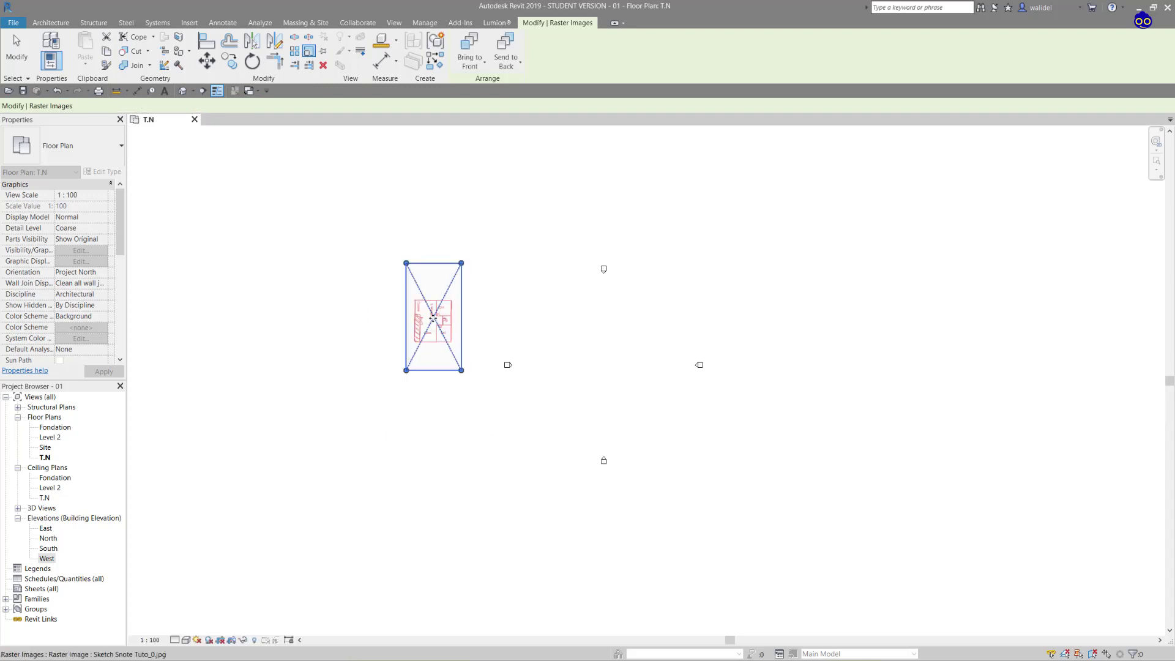
pyautogui.click(503, 297)
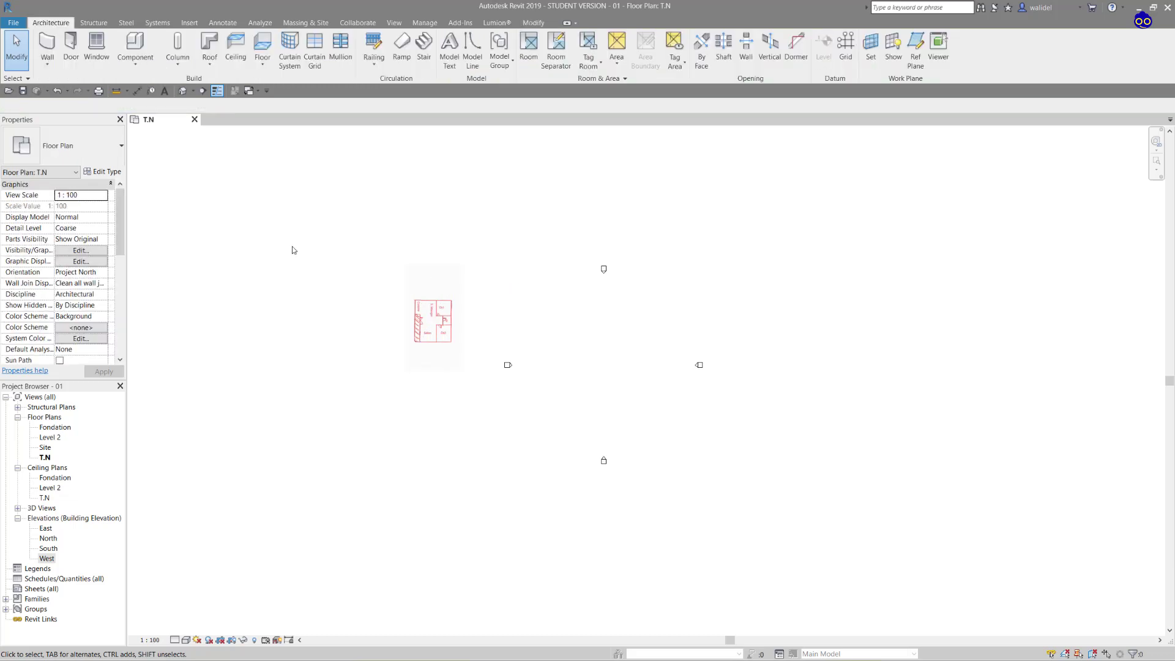
# Undo the numerical scaling of the sketch image and leave the image deselected.
pyautogui.click(420, 299)
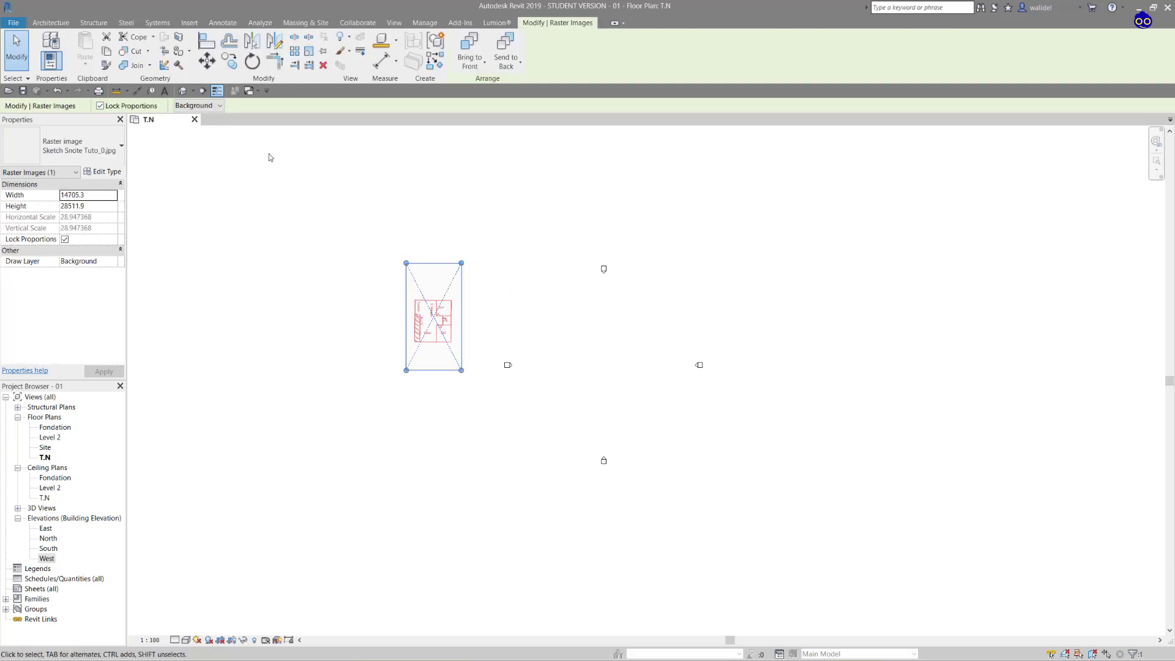
pyautogui.click(57, 91)
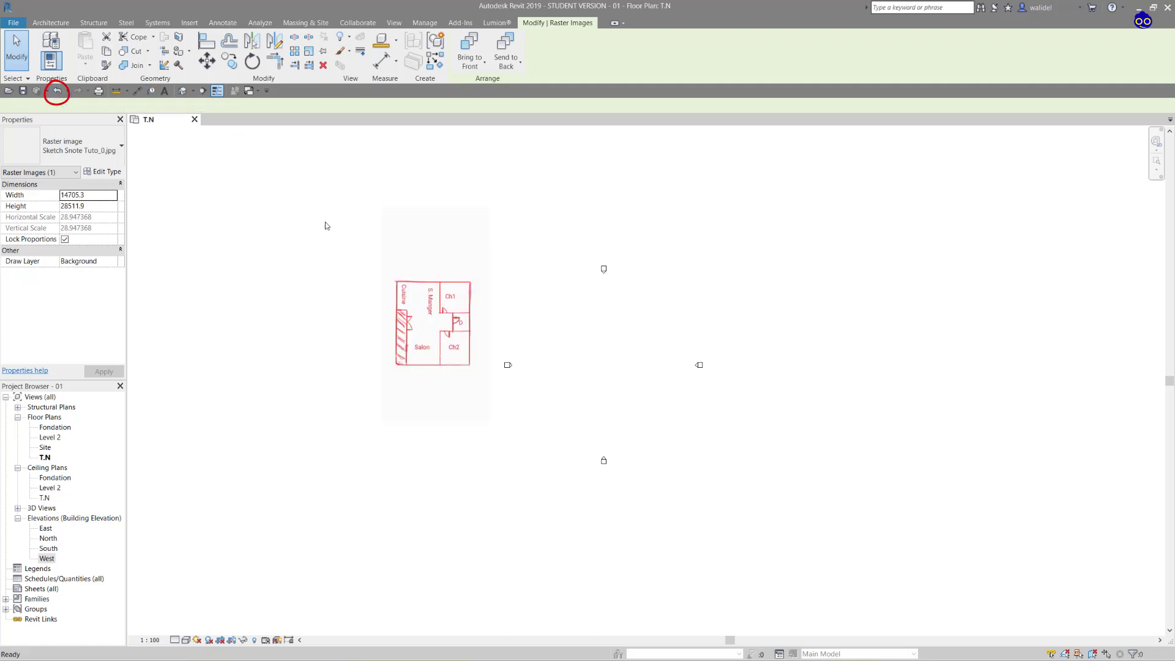
pyautogui.click(466, 294)
pyautogui.click(494, 314)
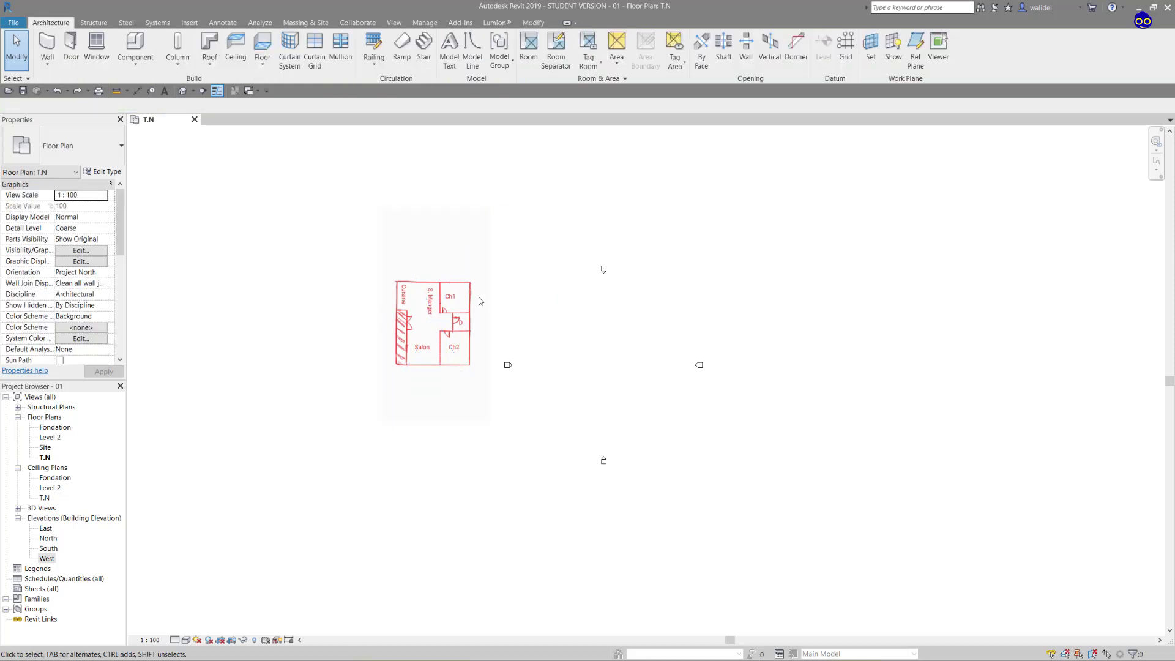
# Rotate the sketch image 90° counterclockwise about its centre by picking a horizontal start ray and a vertical end ray.
pyautogui.click(455, 303)
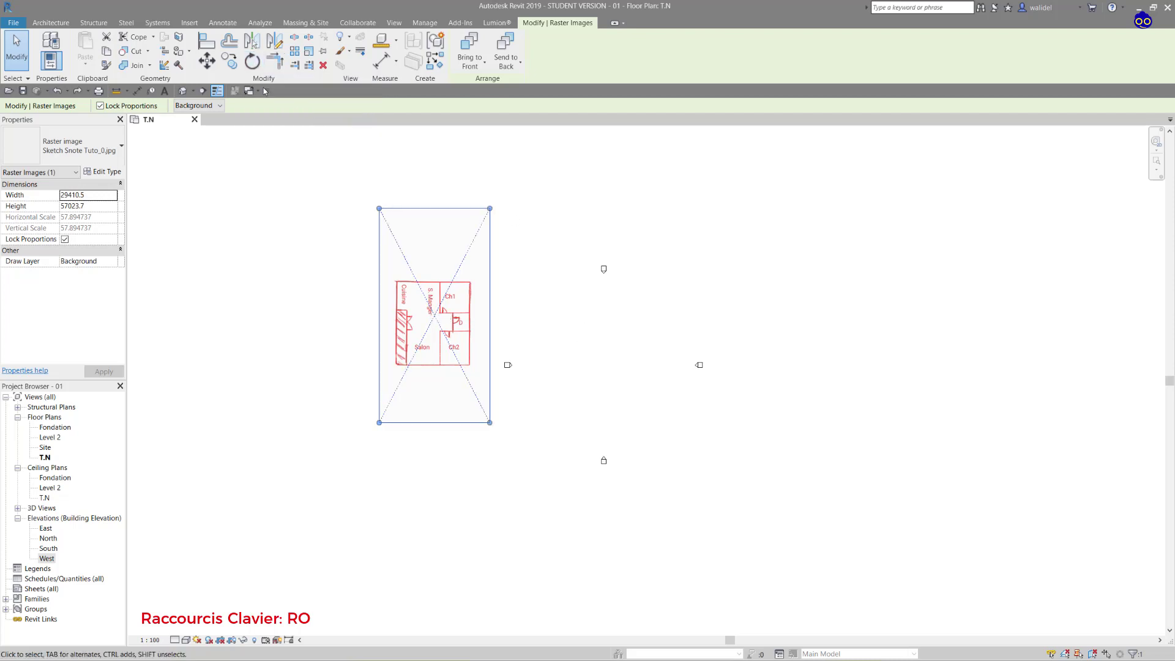
pyautogui.press('r')
pyautogui.press('o')
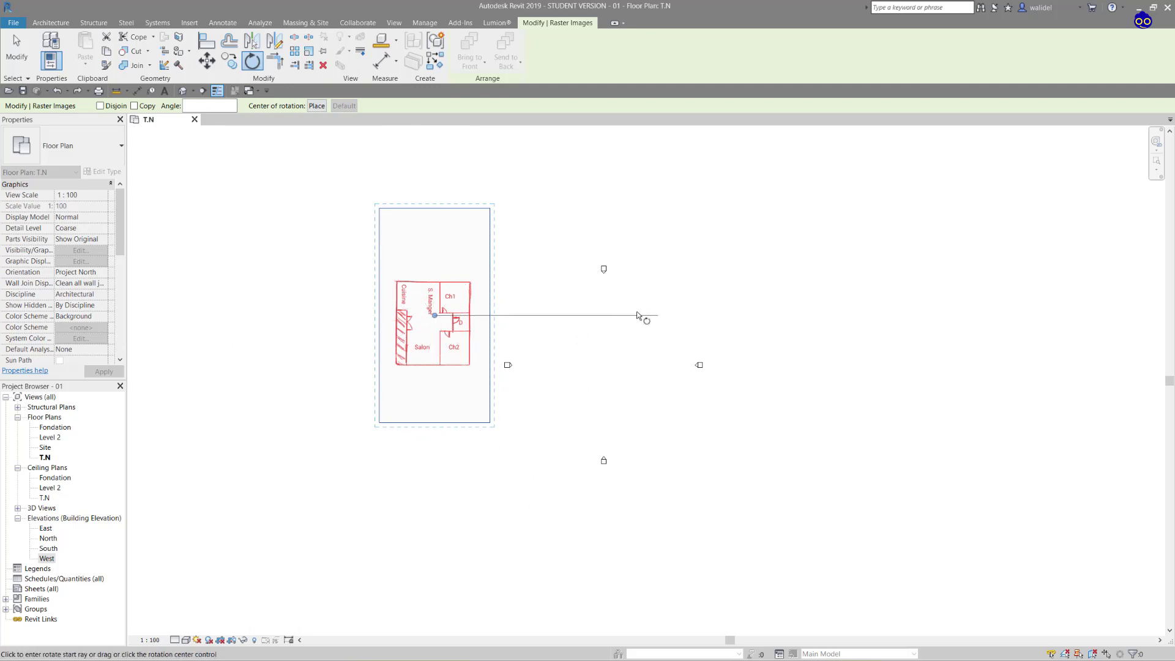
pyautogui.click(641, 317)
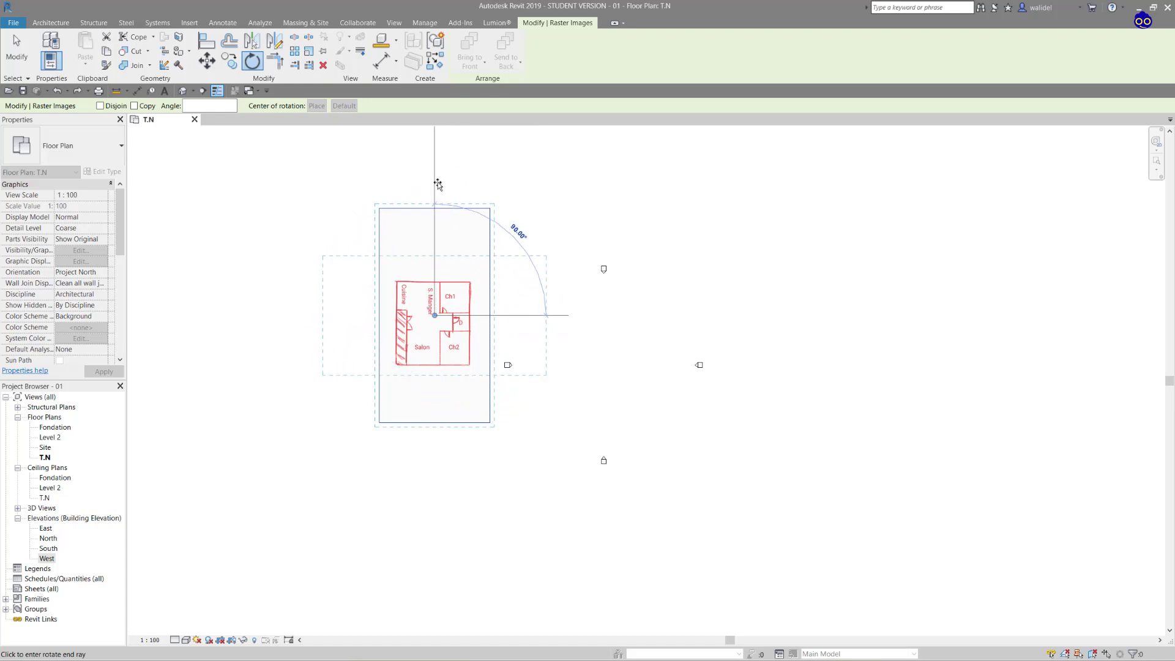
pyautogui.click(438, 184)
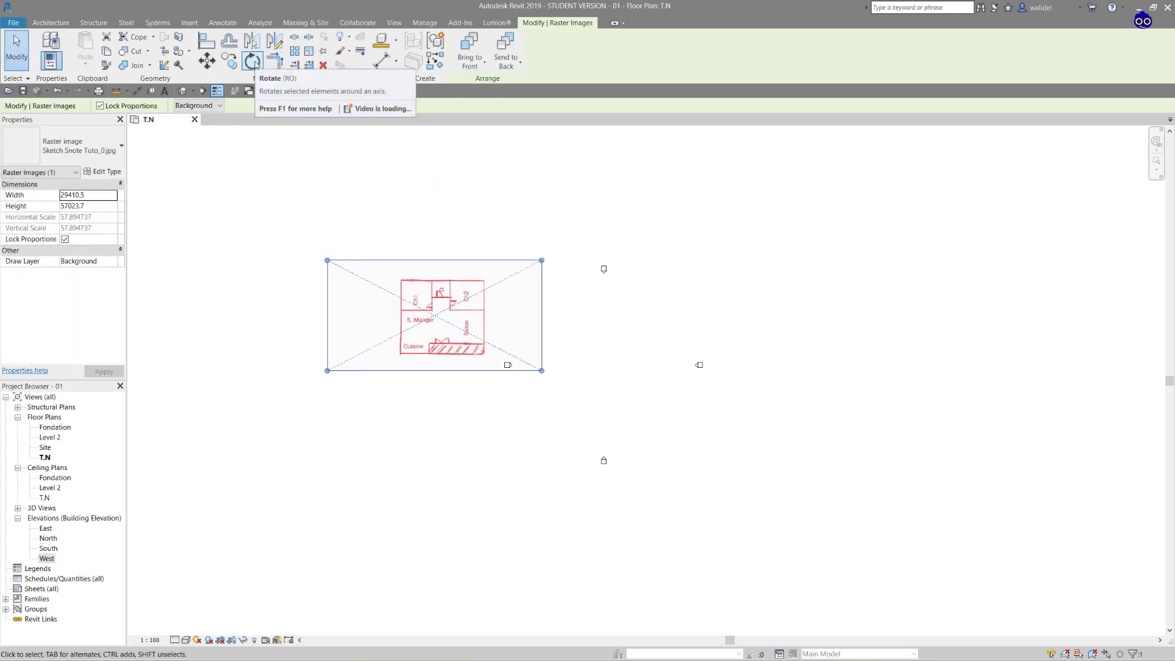
# Try rotating the sketch image a further 90° counterclockwise with an entered angle, and undo that rotation.
pyautogui.click(255, 63)
pyautogui.click(611, 315)
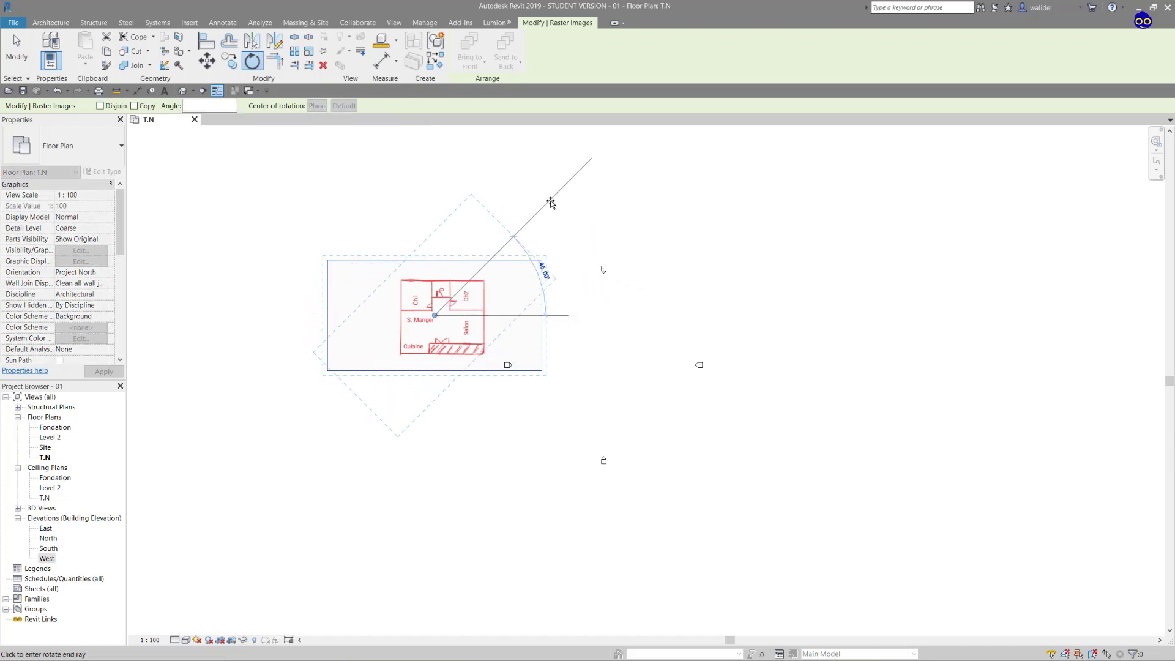
pyautogui.write('90')
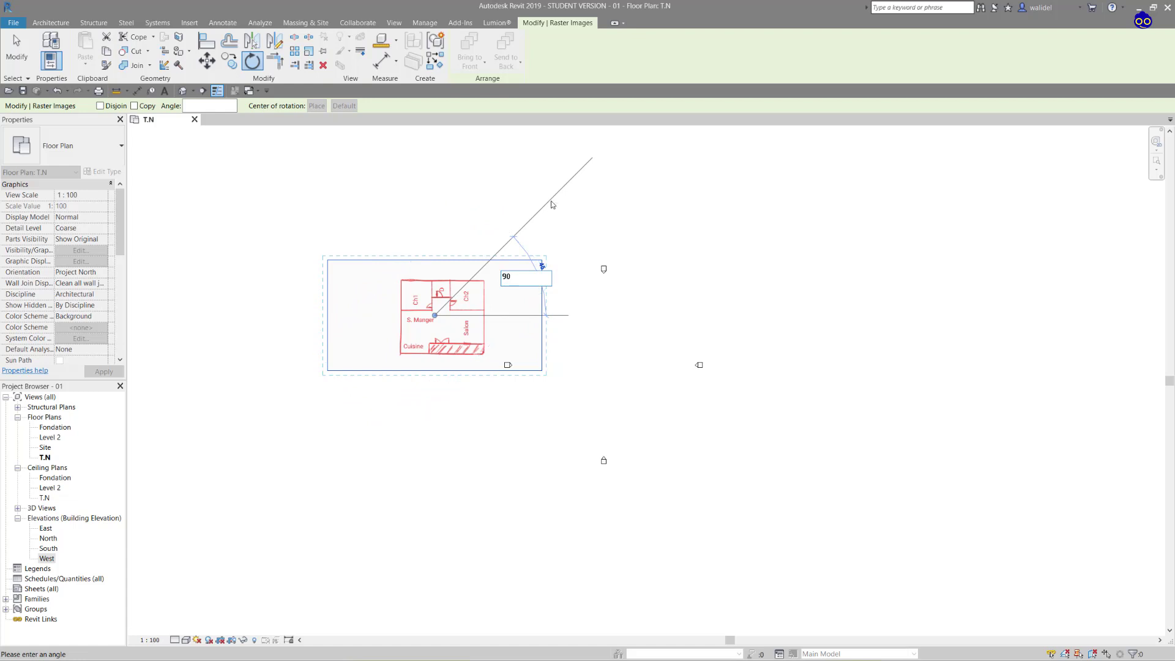
pyautogui.press('Return')
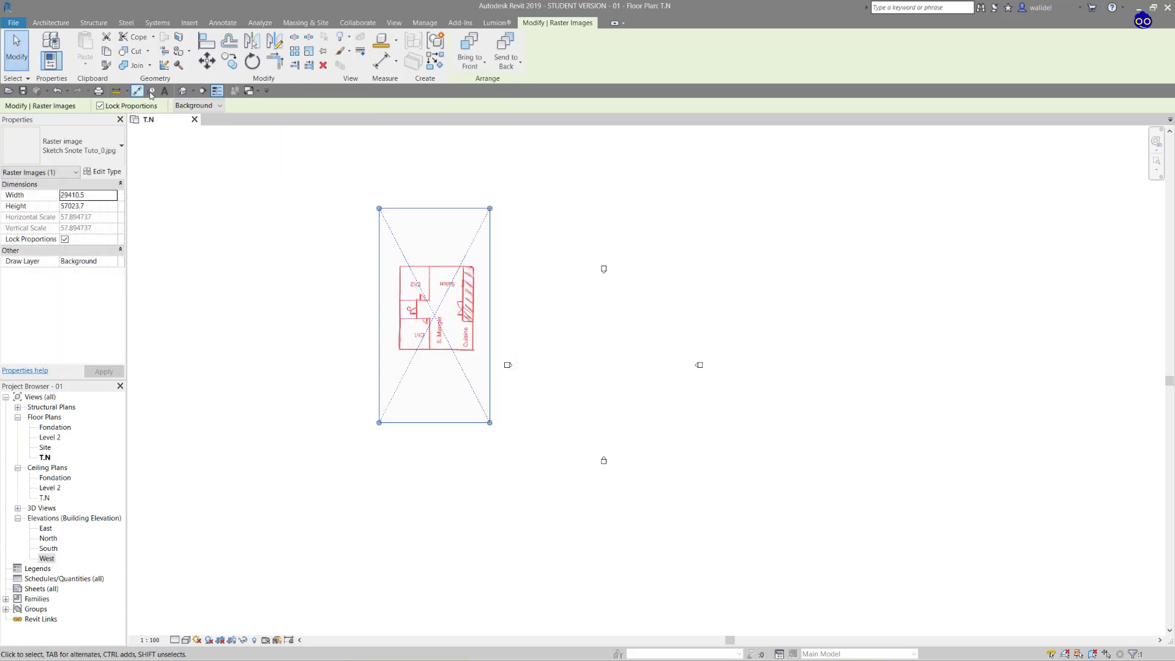
pyautogui.click(56, 92)
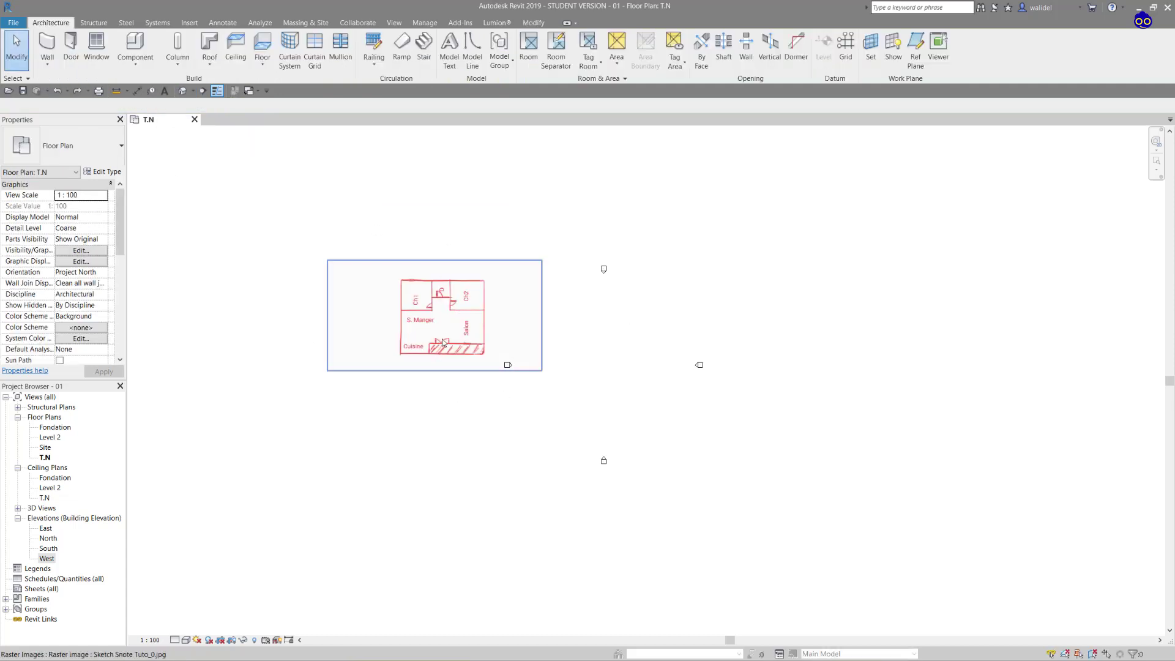
# Move the sketch image vertically upward by exactly 1500.
pyautogui.click(443, 342)
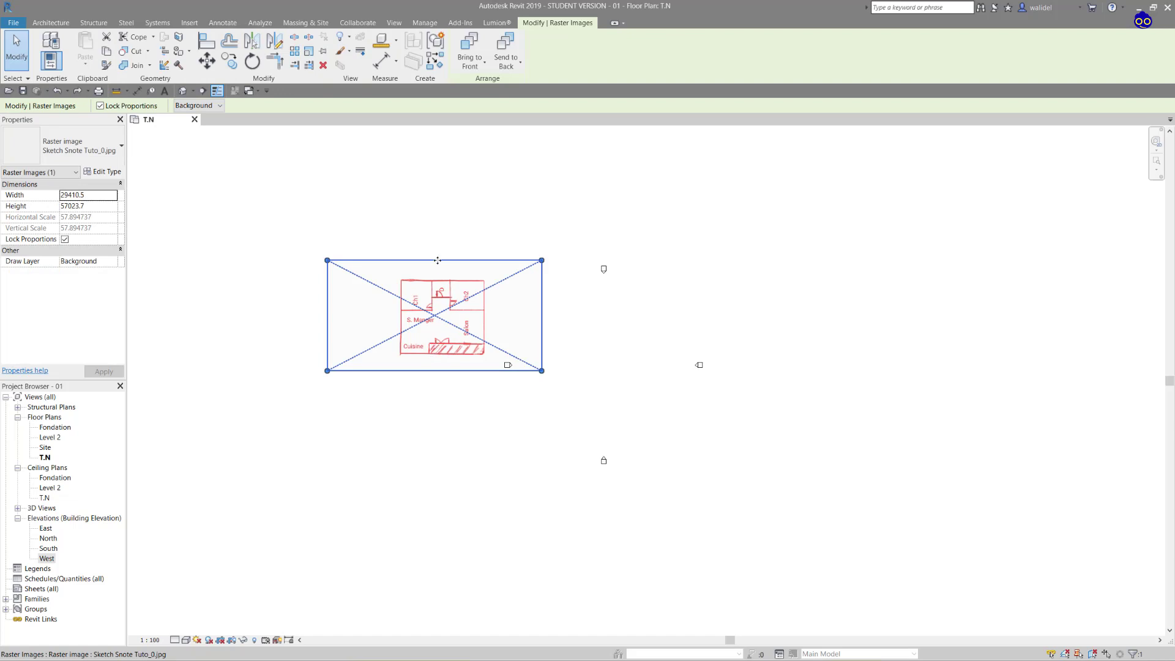
pyautogui.click(206, 61)
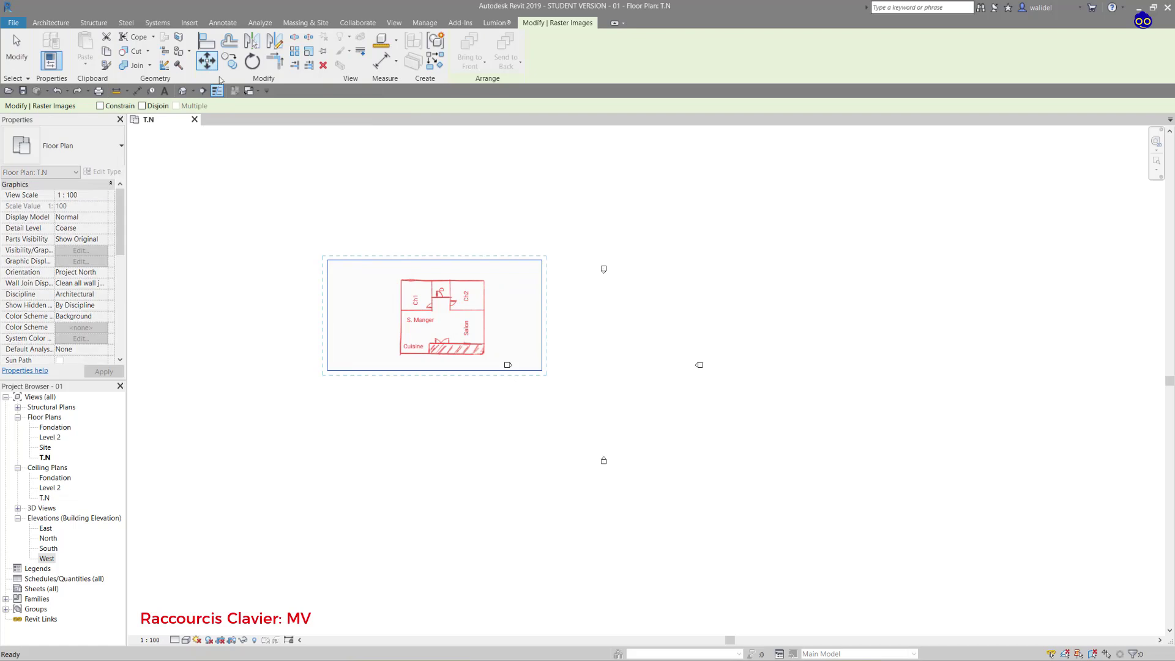
pyautogui.click(444, 313)
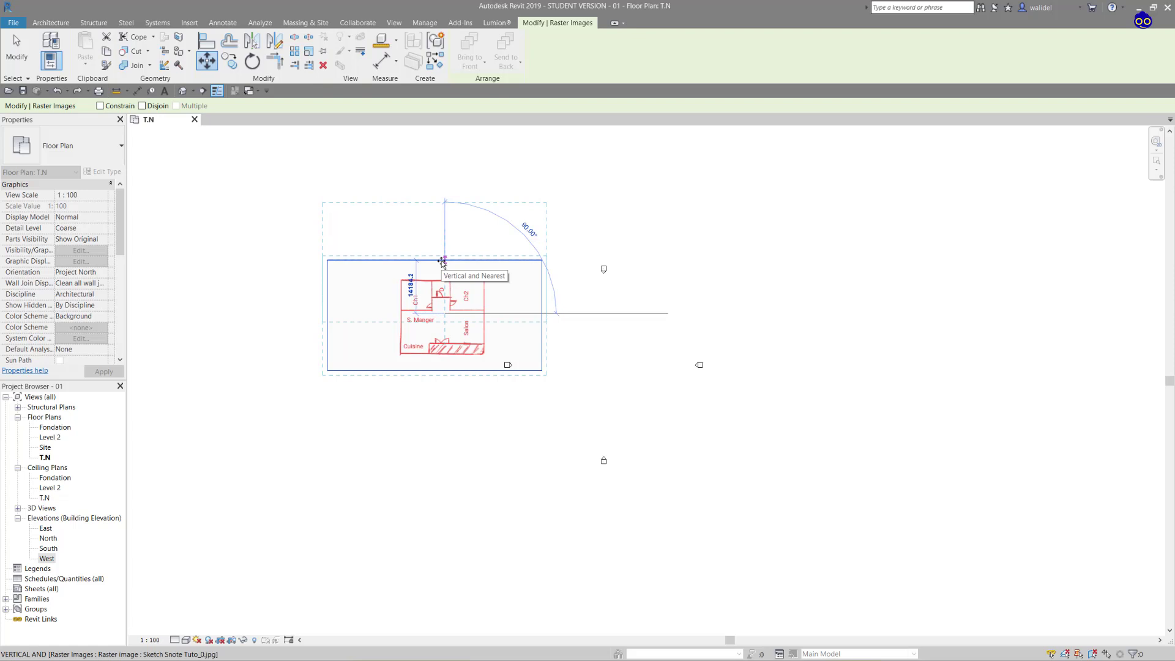
pyautogui.write('1500')
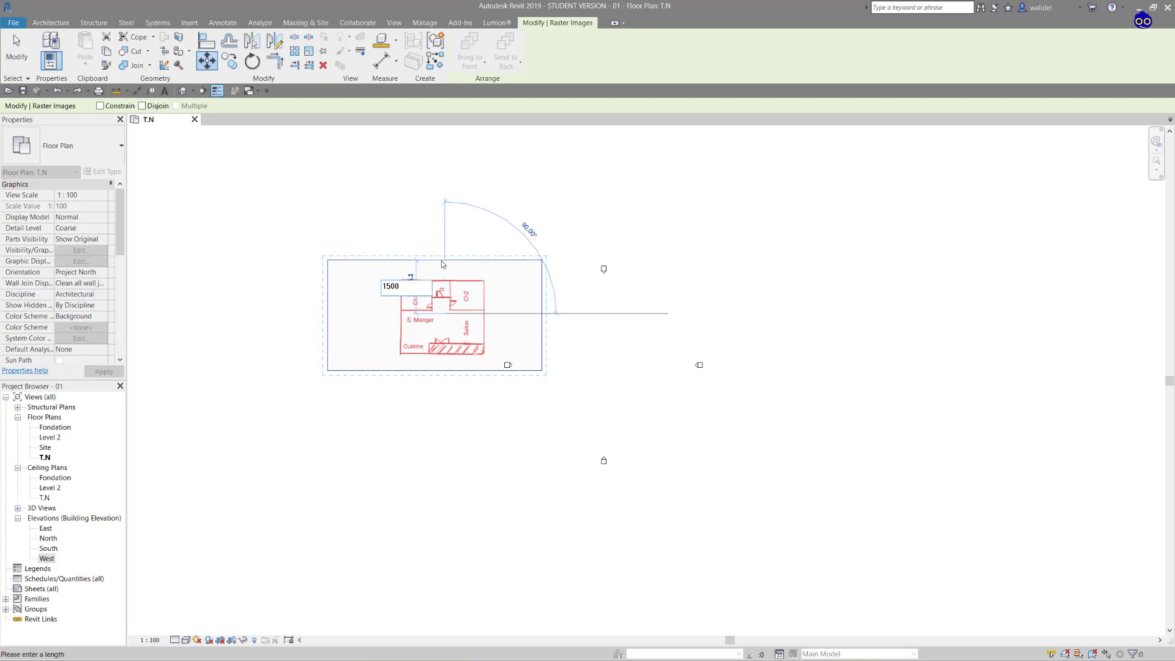
pyautogui.press('Return')
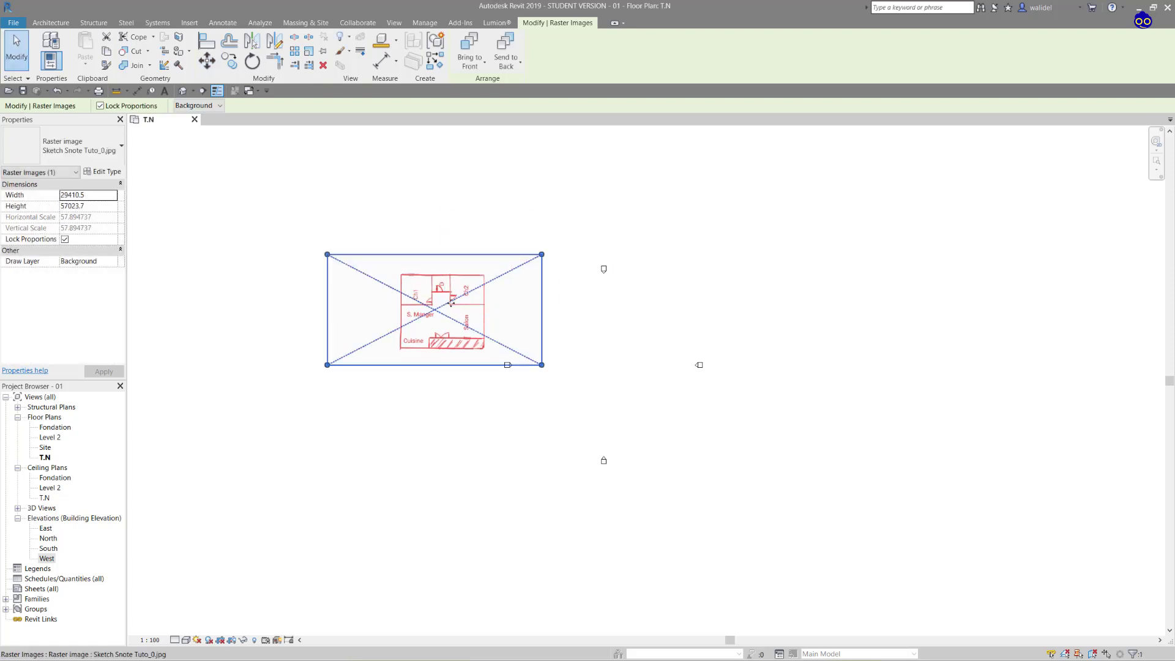
# Move the sketch image freehand straight up by about 17000, clear of the west elevation marker.
pyautogui.click(207, 60)
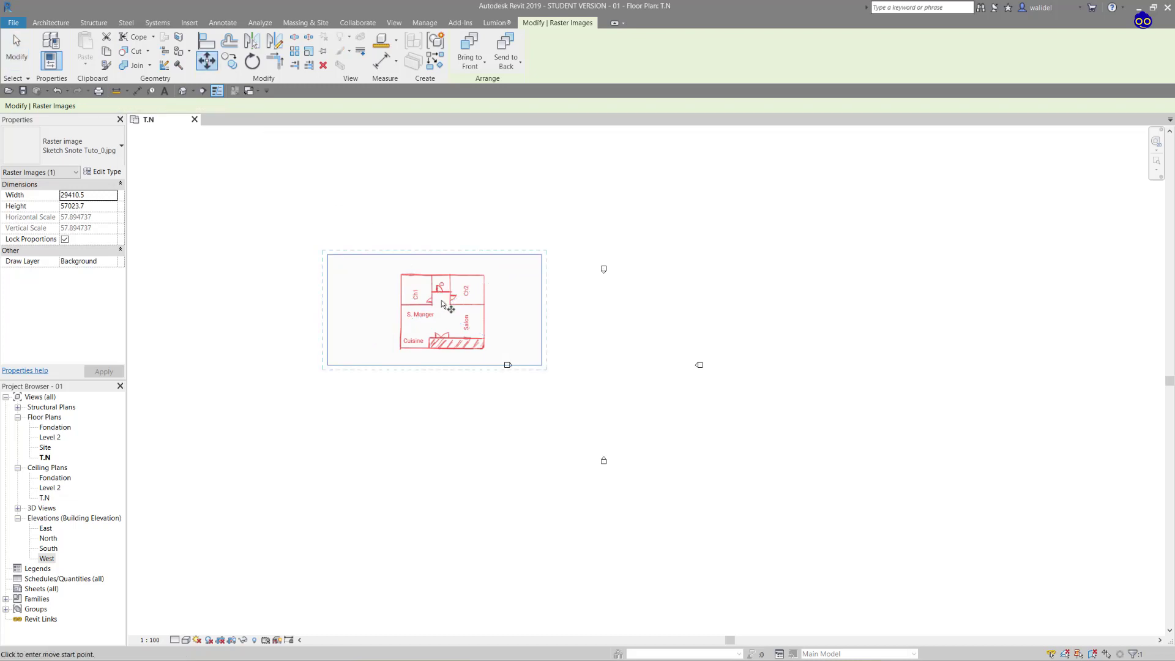
pyautogui.click(442, 275)
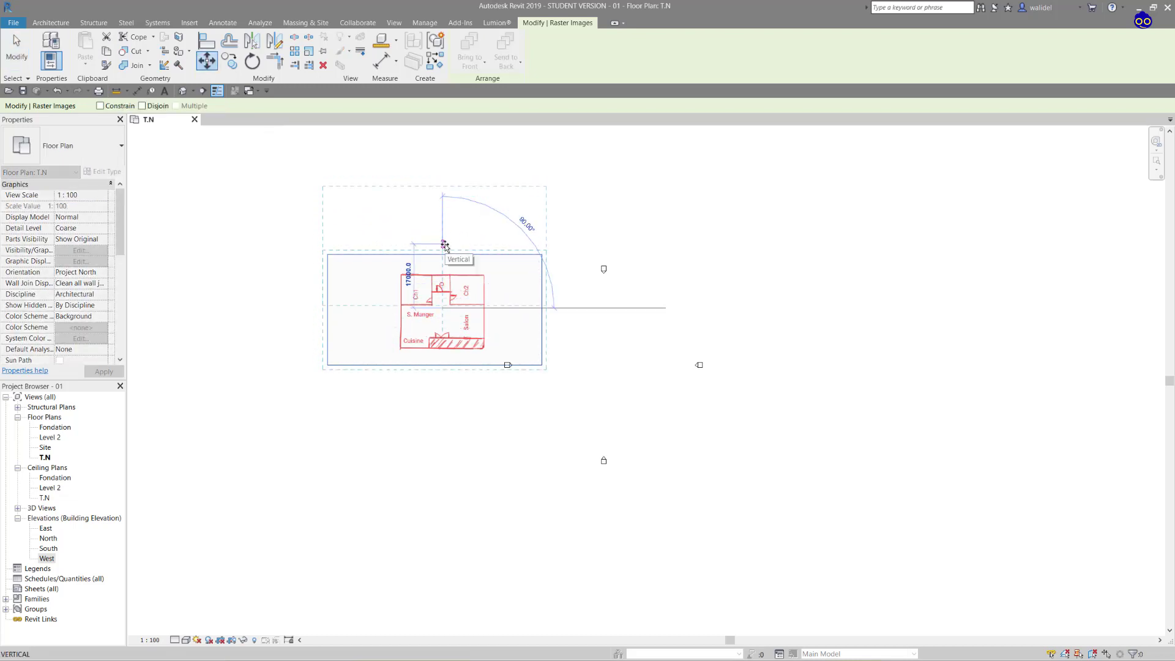
pyautogui.click(444, 238)
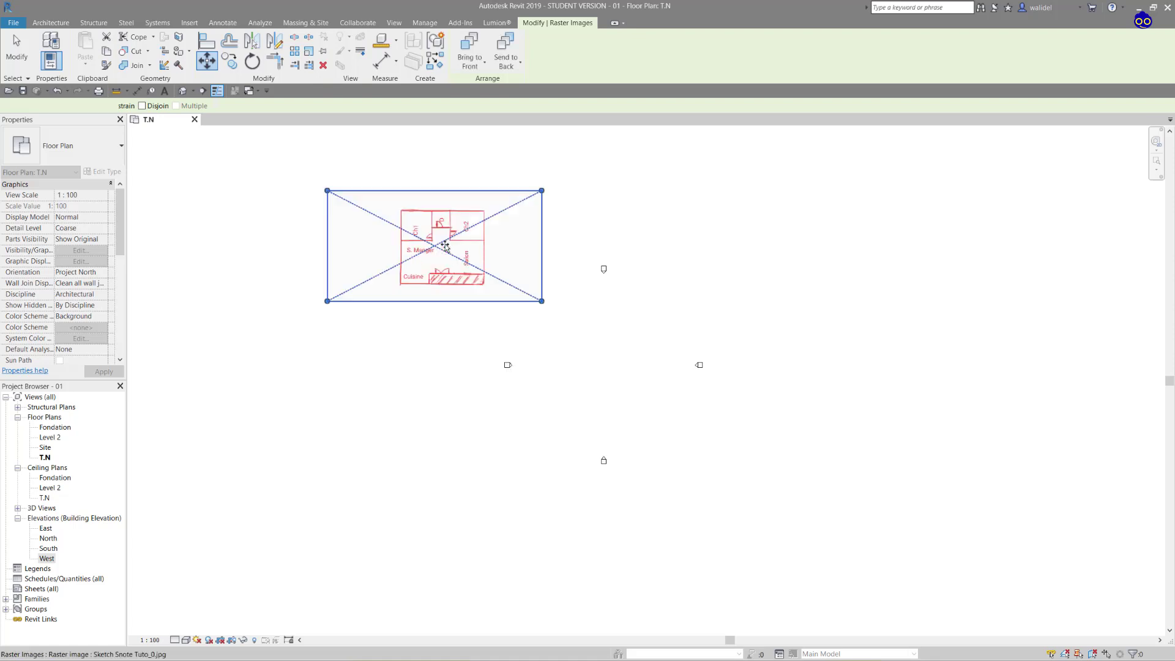
# Deselect the sketch image and start placing architectural walls with the top constraint set to Up to level: Level 2.
pyautogui.click(618, 300)
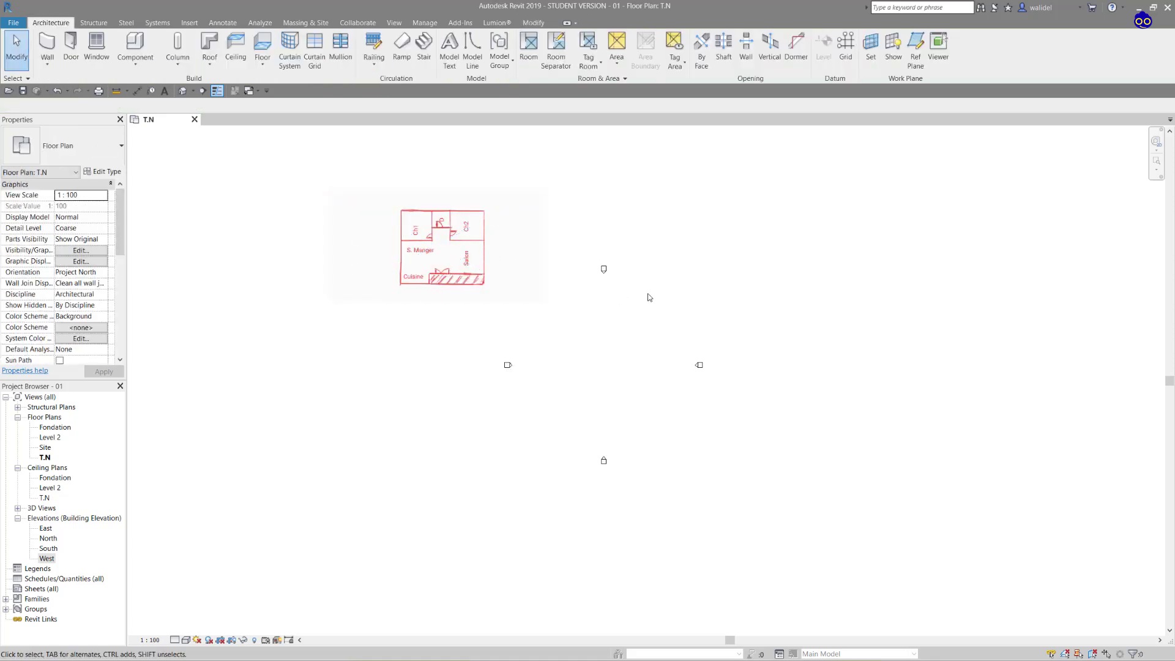
pyautogui.scroll(1, 609, 323)
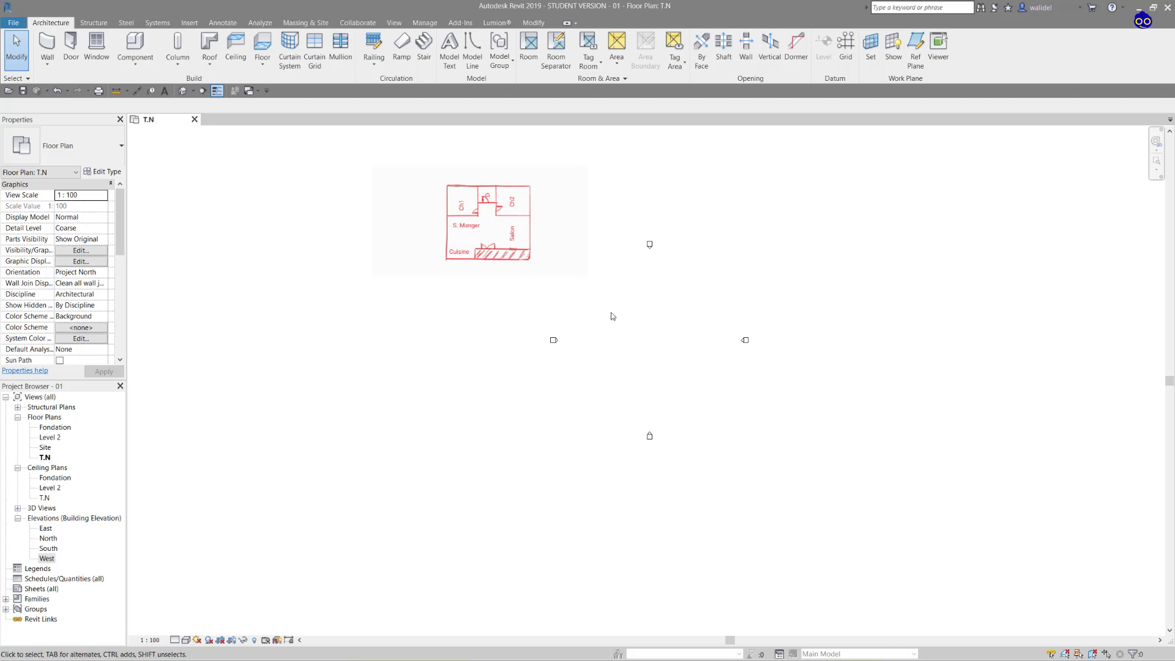
pyautogui.moveTo(629, 288); pyautogui.dragTo(663, 312, button='middle')
pyautogui.scroll(2, 657, 338)
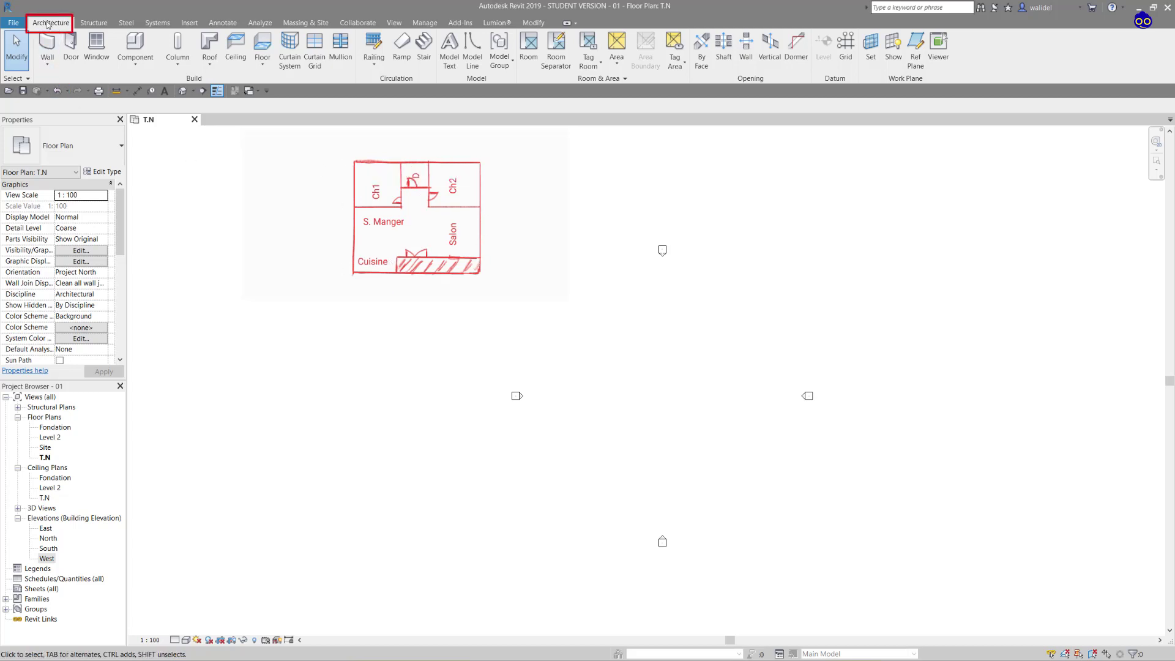
pyautogui.click(48, 65)
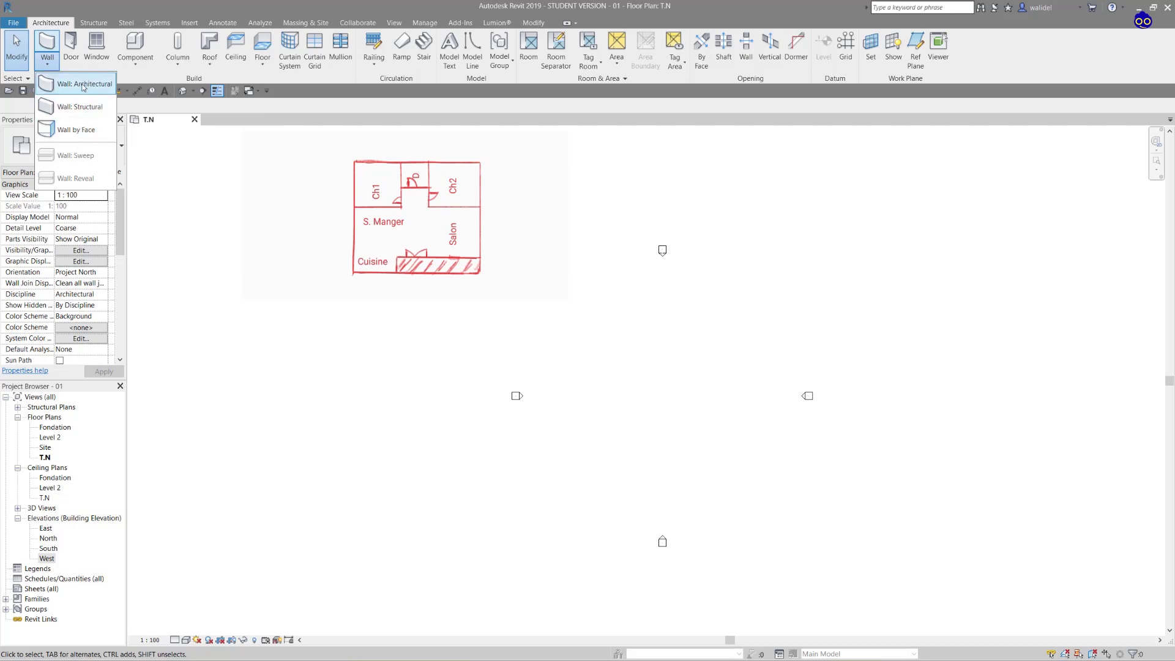
pyautogui.click(51, 42)
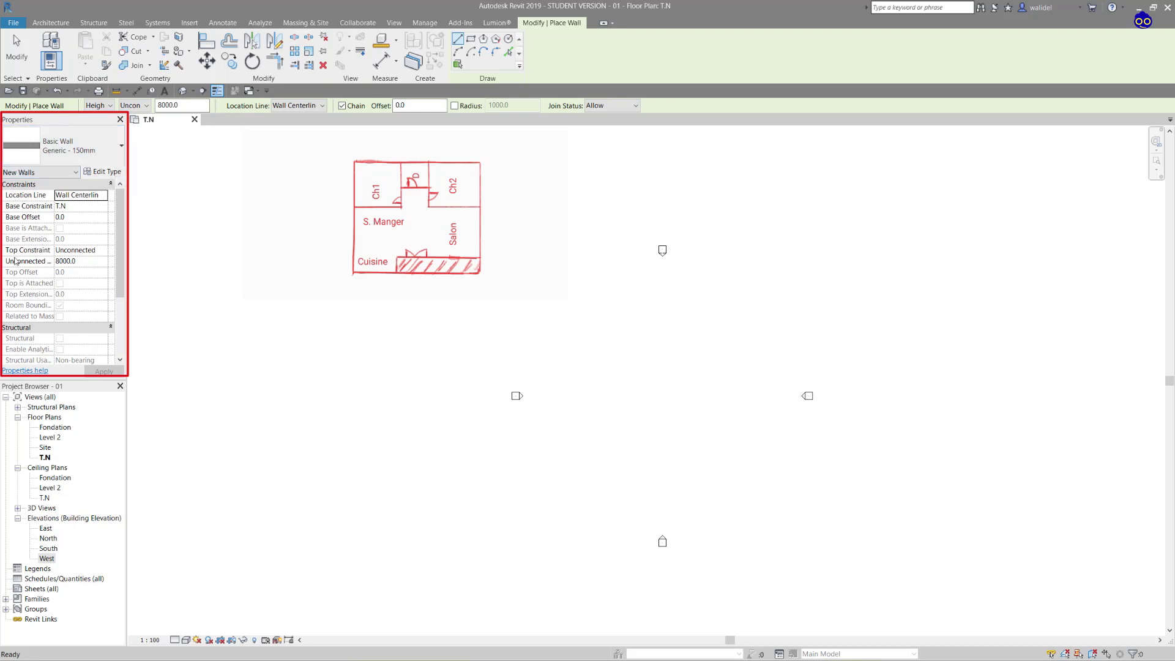
pyautogui.scroll(-3, 64, 244)
pyautogui.scroll(3, 64, 243)
pyautogui.scroll(-3, 64, 244)
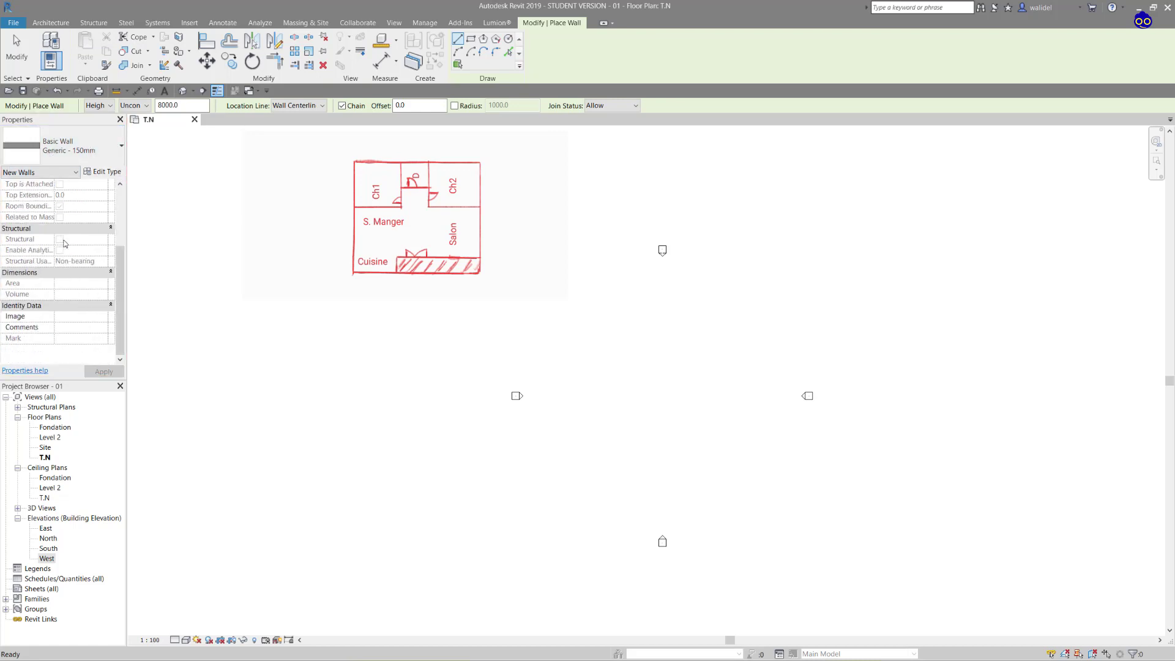
pyautogui.scroll(3, 66, 244)
pyautogui.scroll(-3, 66, 246)
pyautogui.scroll(3, 67, 246)
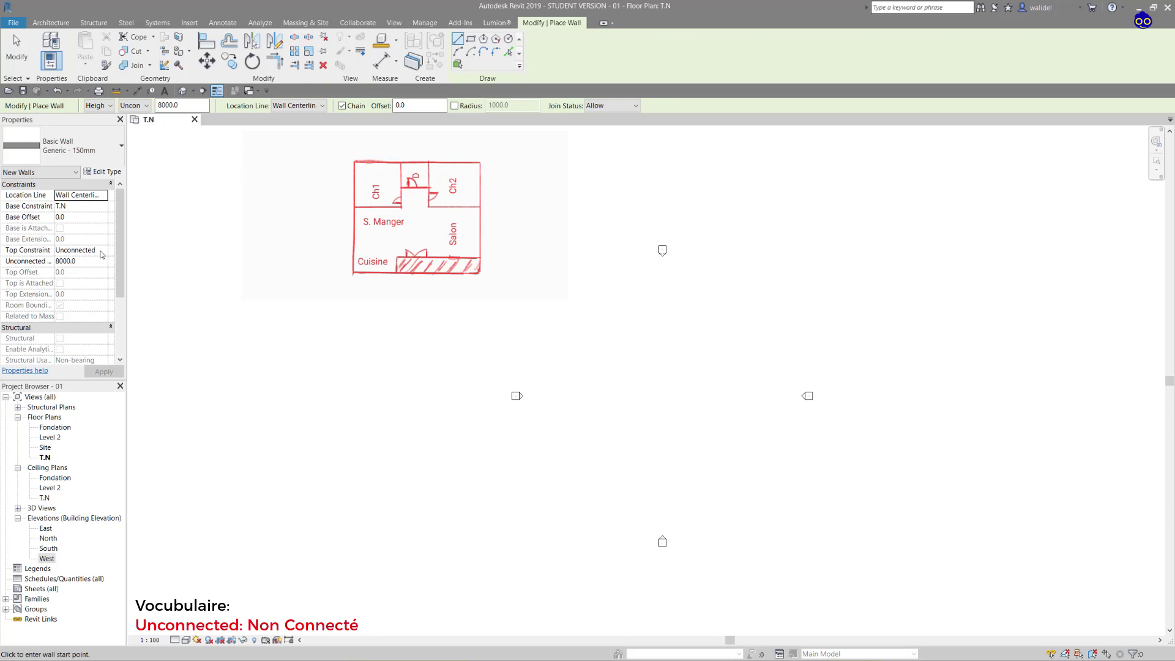
pyautogui.click(107, 252)
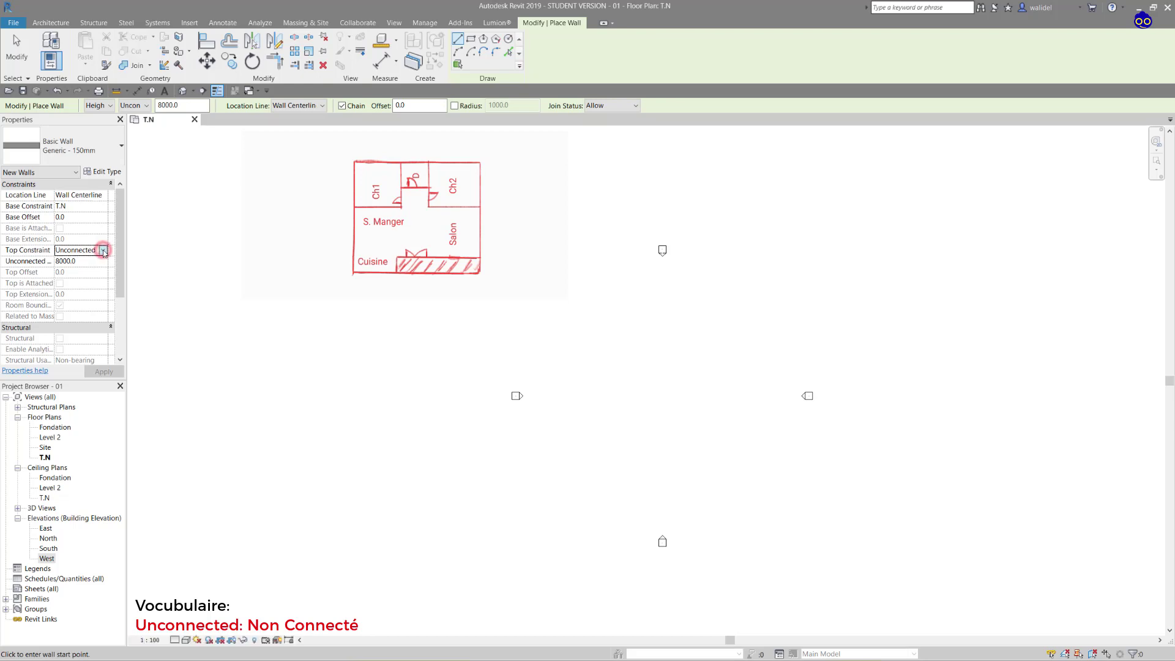
pyautogui.click(104, 250)
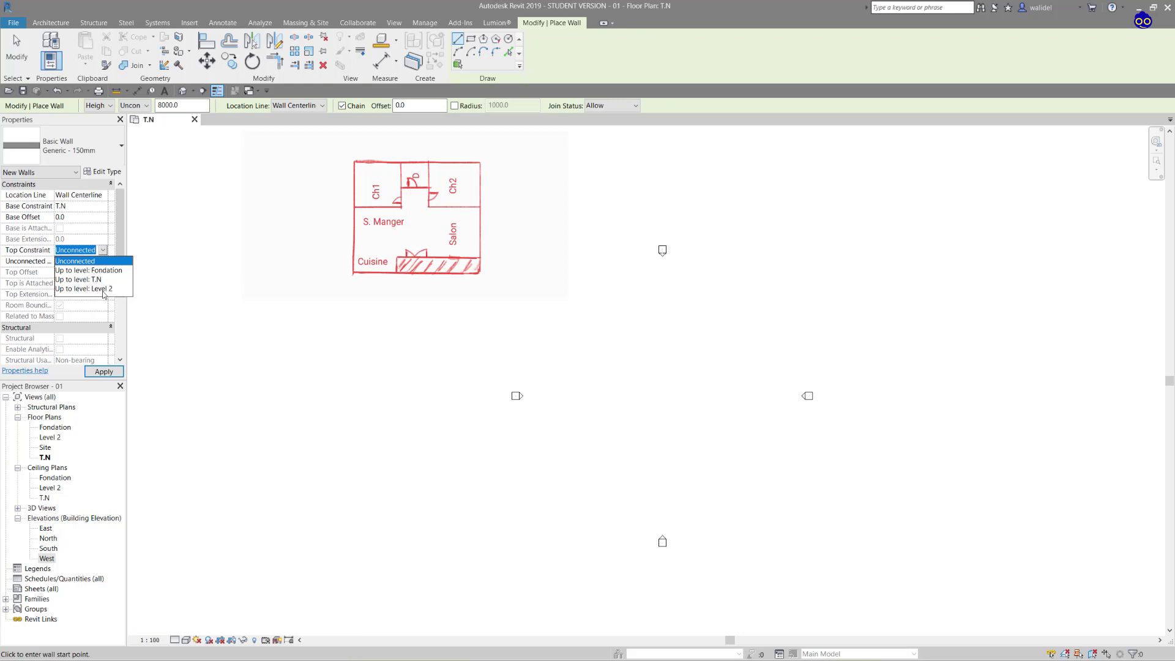
pyautogui.click(104, 289)
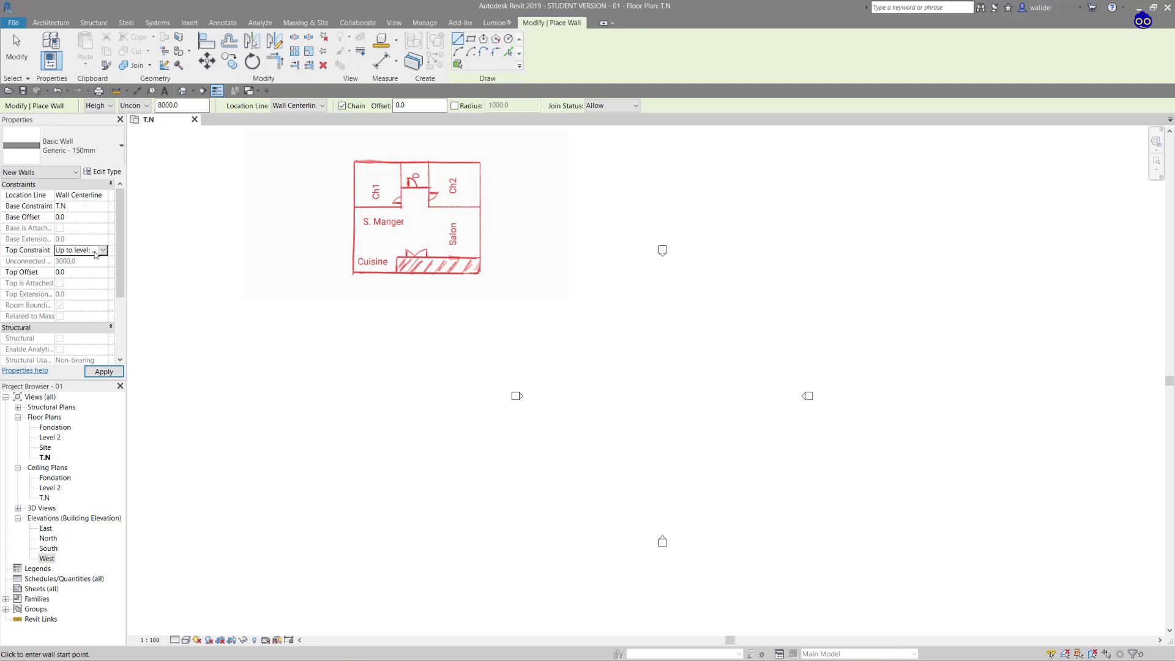
# Draw a closed L-shaped wall outline between the elevation markers, with an upper wall about 16000 long and a lower wall about 10000 long.
pyautogui.click(601, 302)
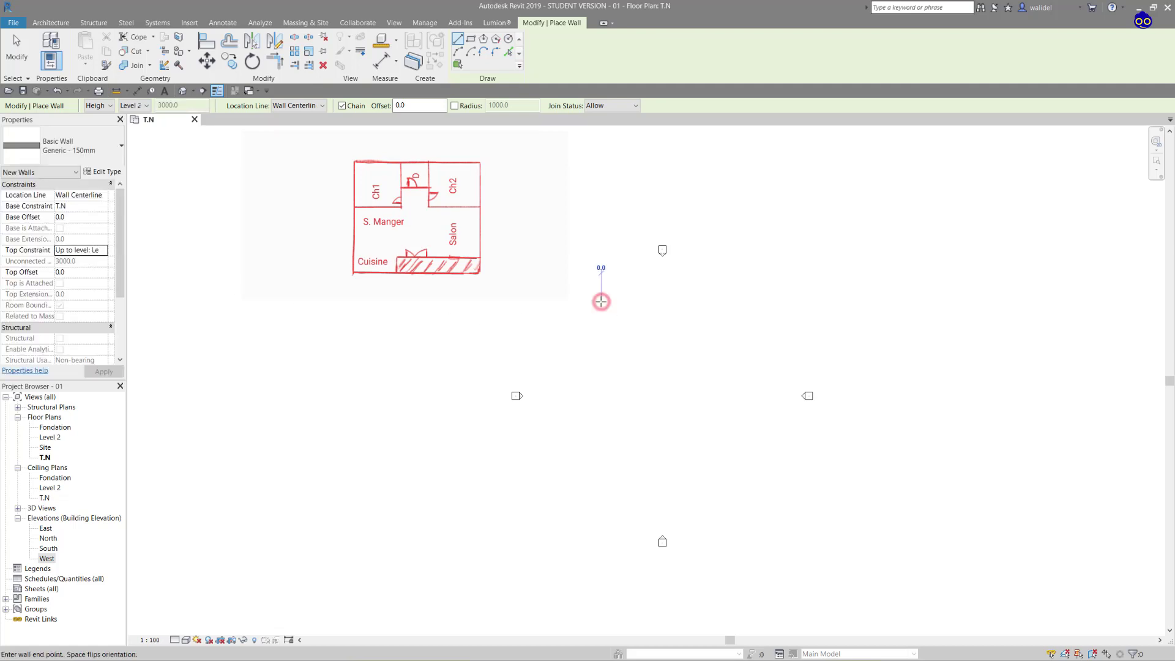
pyautogui.click(692, 302)
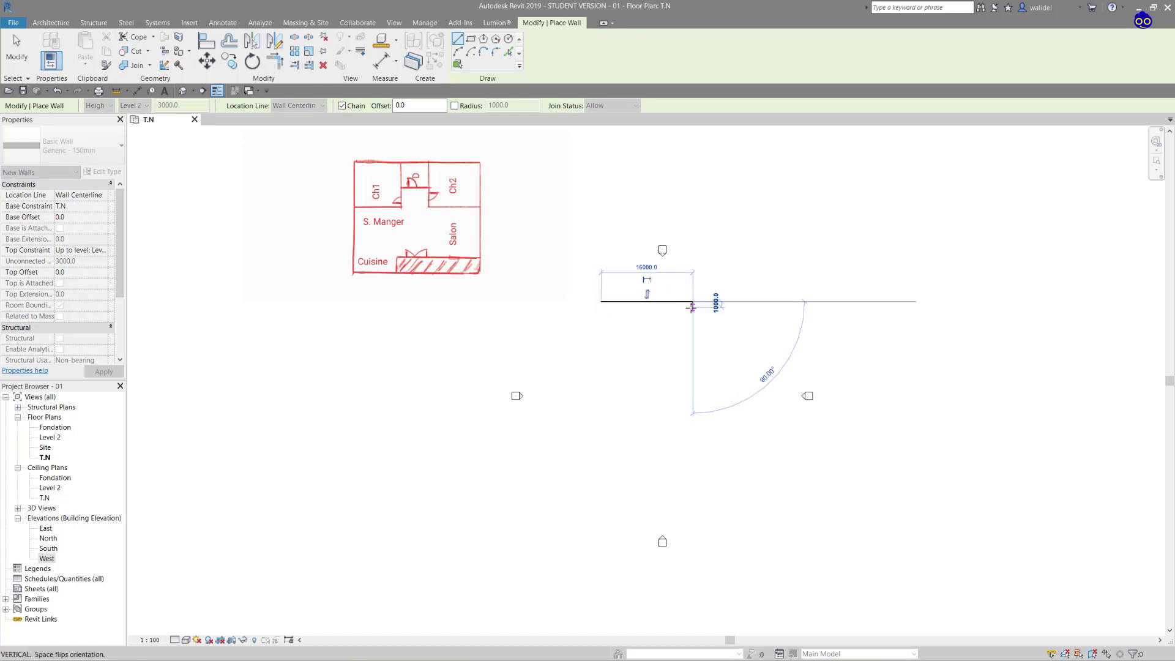
pyautogui.click(692, 341)
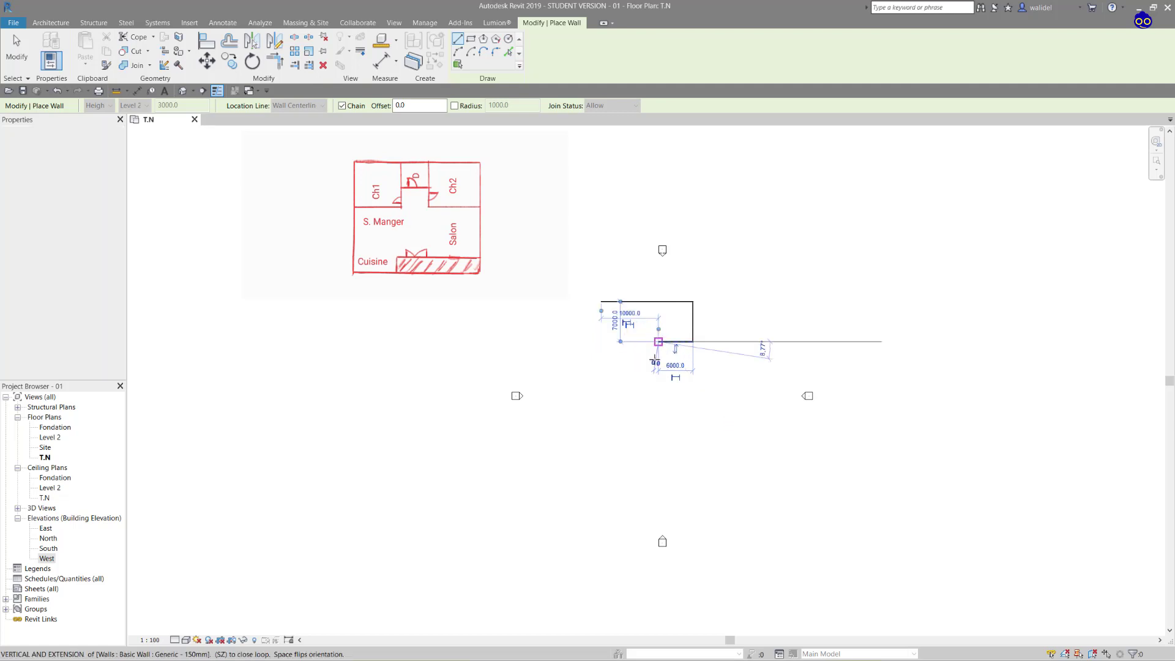
pyautogui.click(658, 341)
pyautogui.click(658, 375)
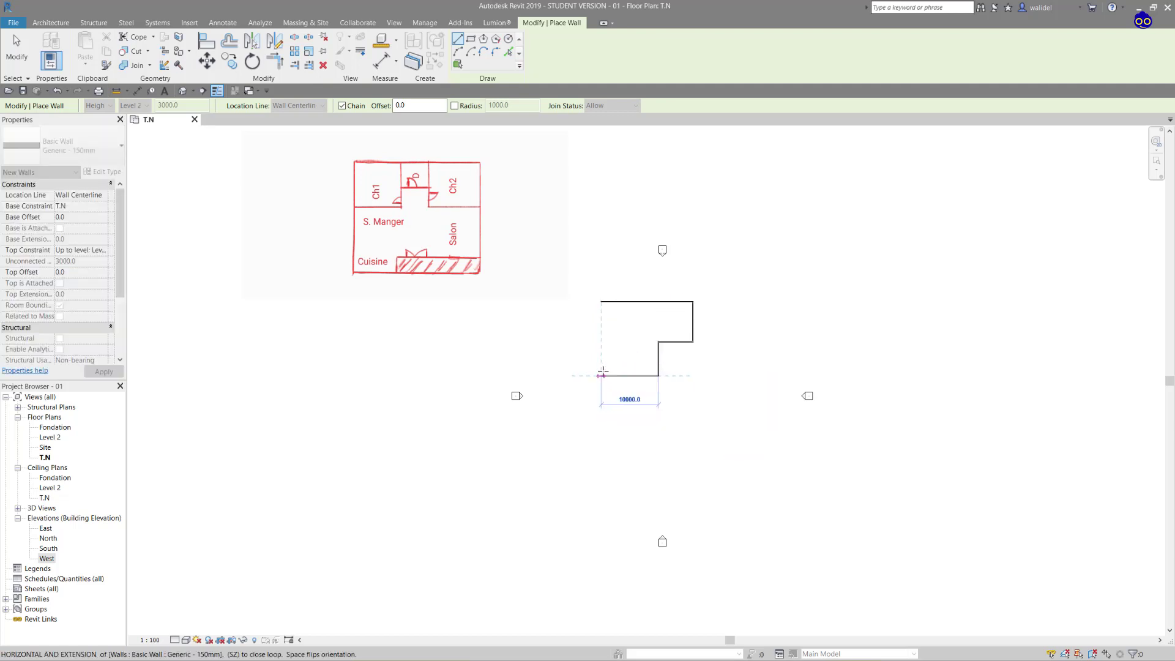
pyautogui.click(602, 375)
pyautogui.click(602, 301)
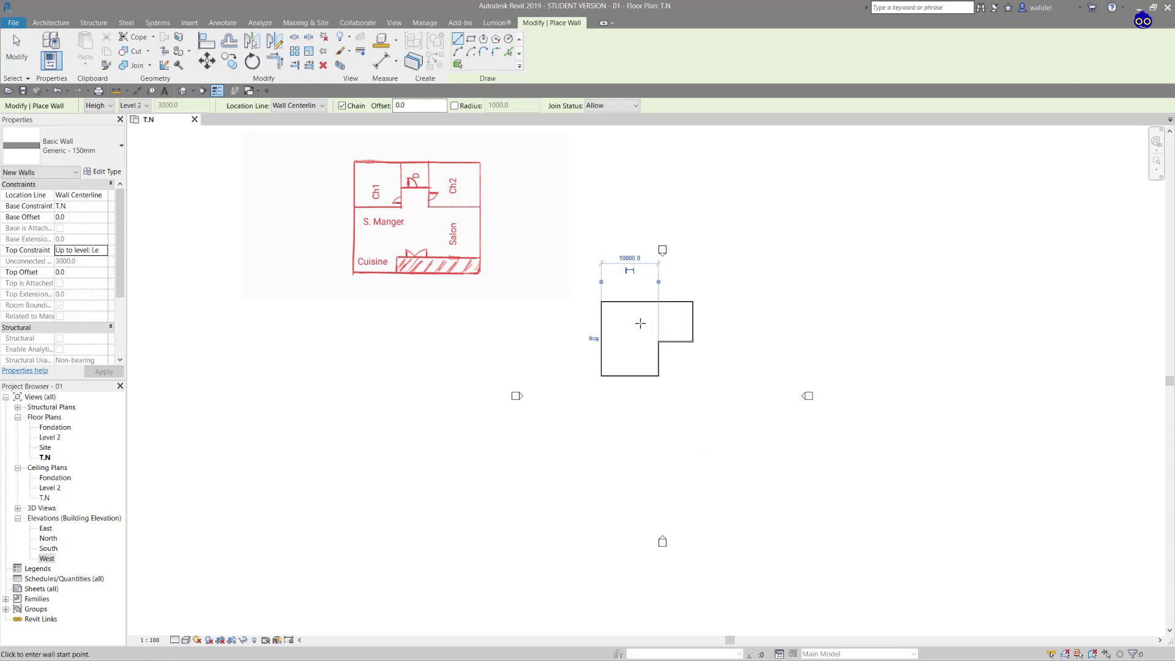
# Draw a closed ten-sided, C-shaped wall outline beyond the east elevation marker, its upper wall about 14000 long, and exit the wall command.
pyautogui.scroll(3, 643, 321)
pyautogui.scroll(1, 648, 323)
pyautogui.scroll(-3, 657, 321)
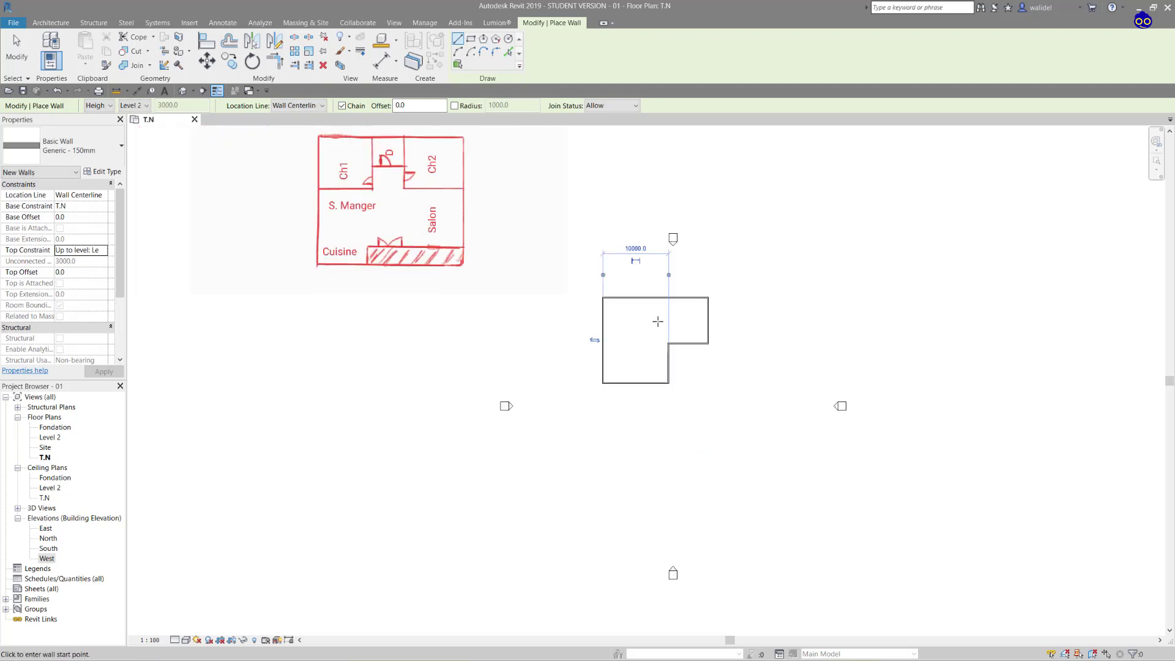
pyautogui.scroll(3, 657, 321)
pyautogui.scroll(-3, 558, 339)
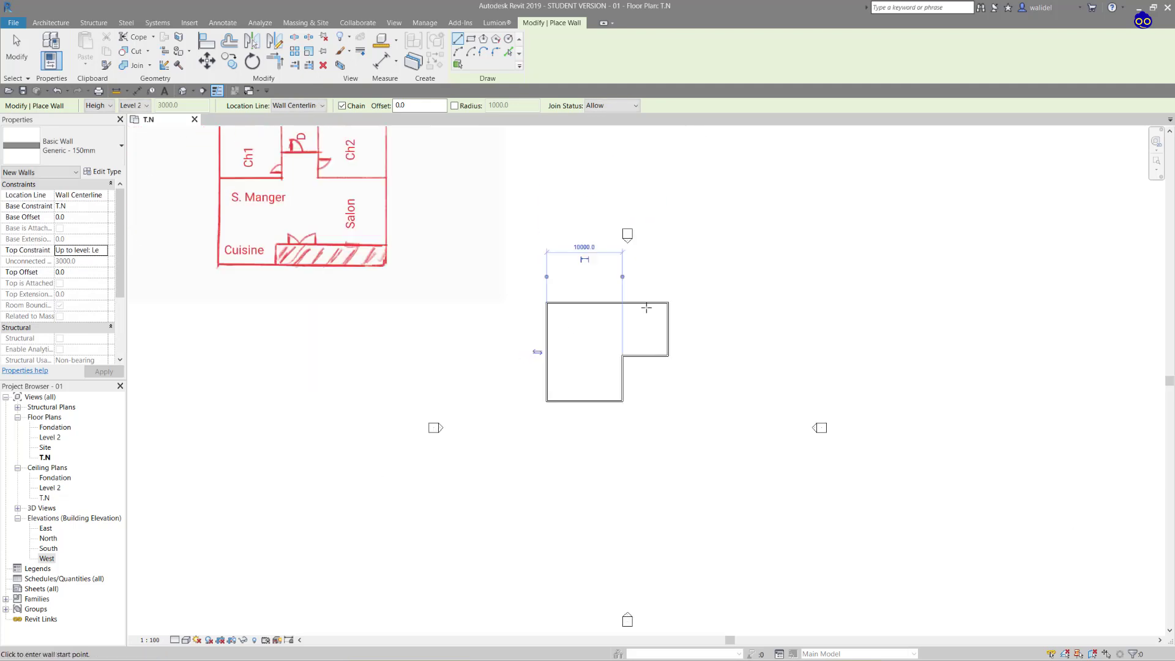
pyautogui.scroll(-1, 844, 296)
pyautogui.click(821, 236)
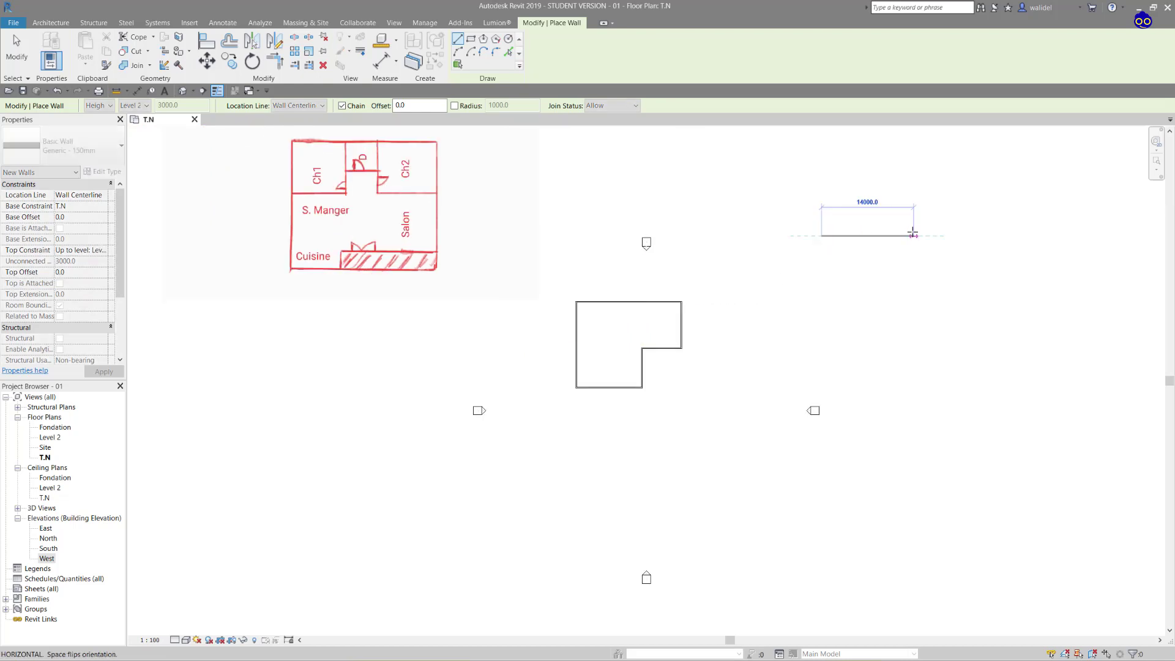
pyautogui.click(913, 235)
pyautogui.click(905, 281)
pyautogui.click(821, 280)
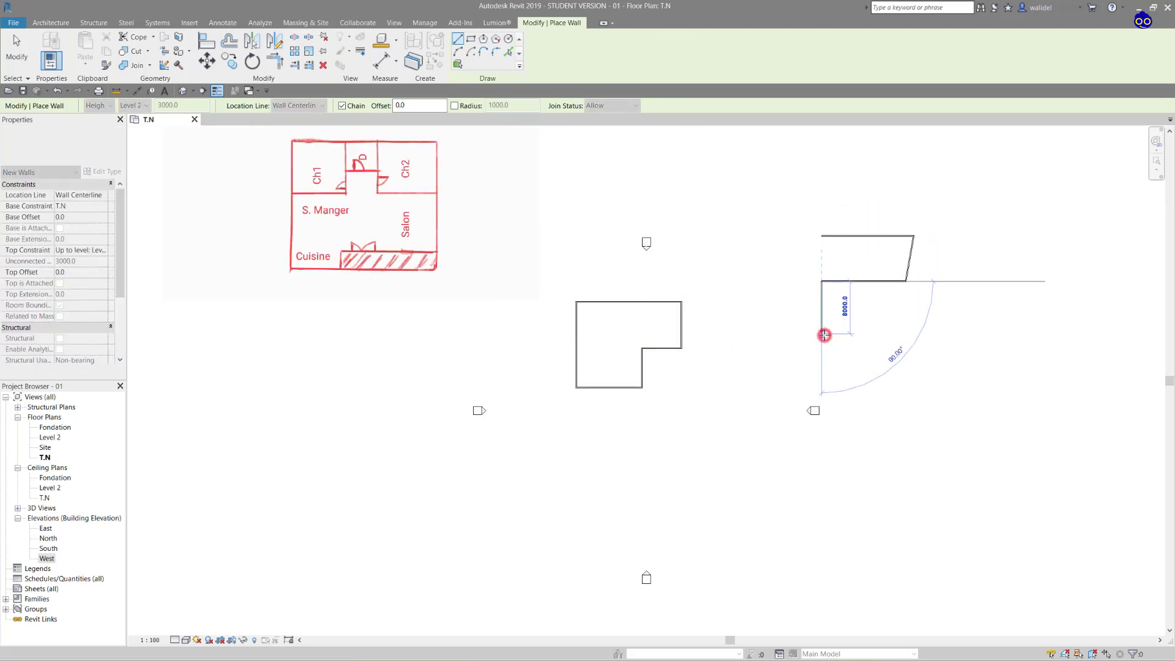
pyautogui.click(821, 333)
pyautogui.click(897, 333)
pyautogui.click(919, 366)
pyautogui.click(808, 373)
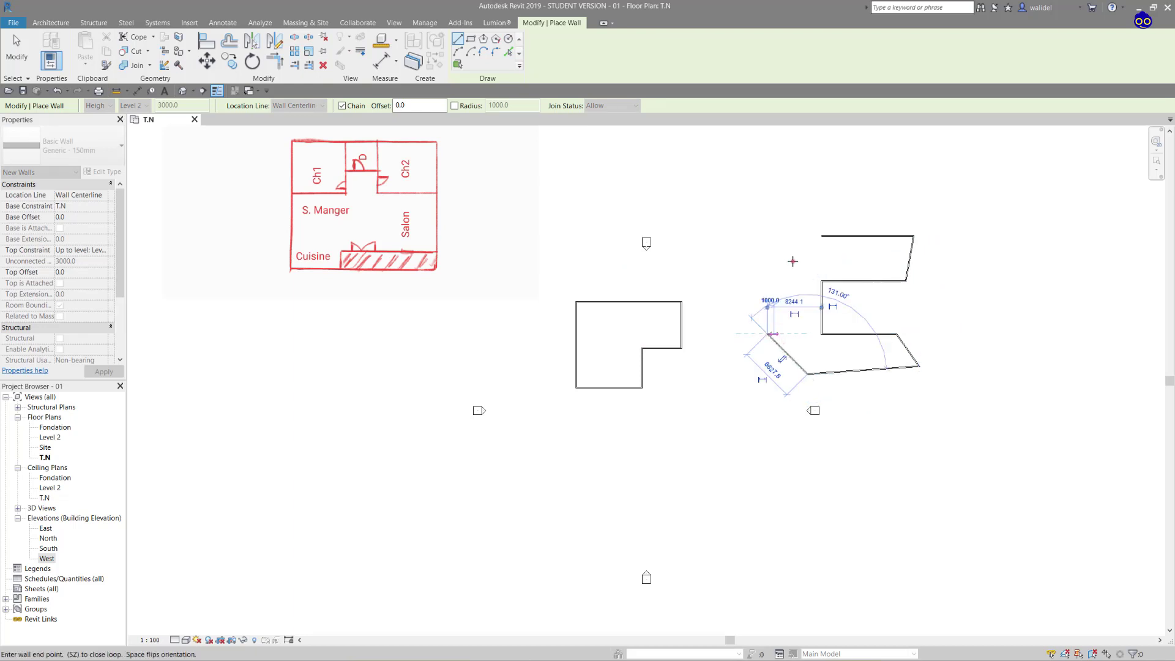
pyautogui.click(768, 333)
pyautogui.click(793, 257)
pyautogui.click(822, 236)
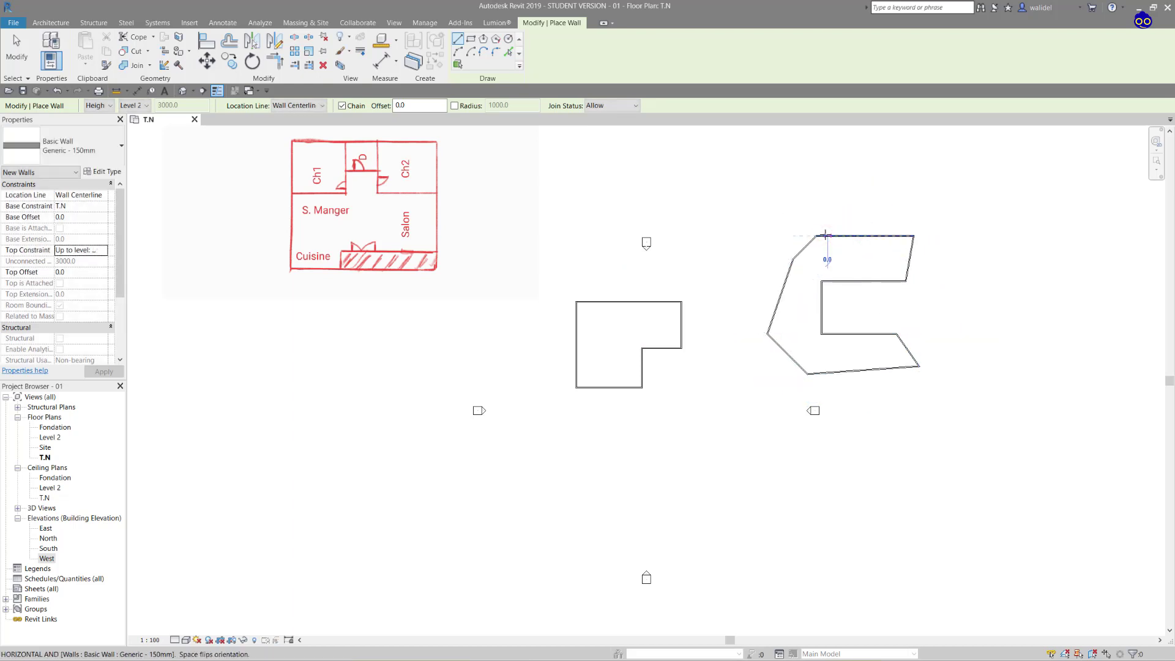
pyautogui.rightClick(827, 201)
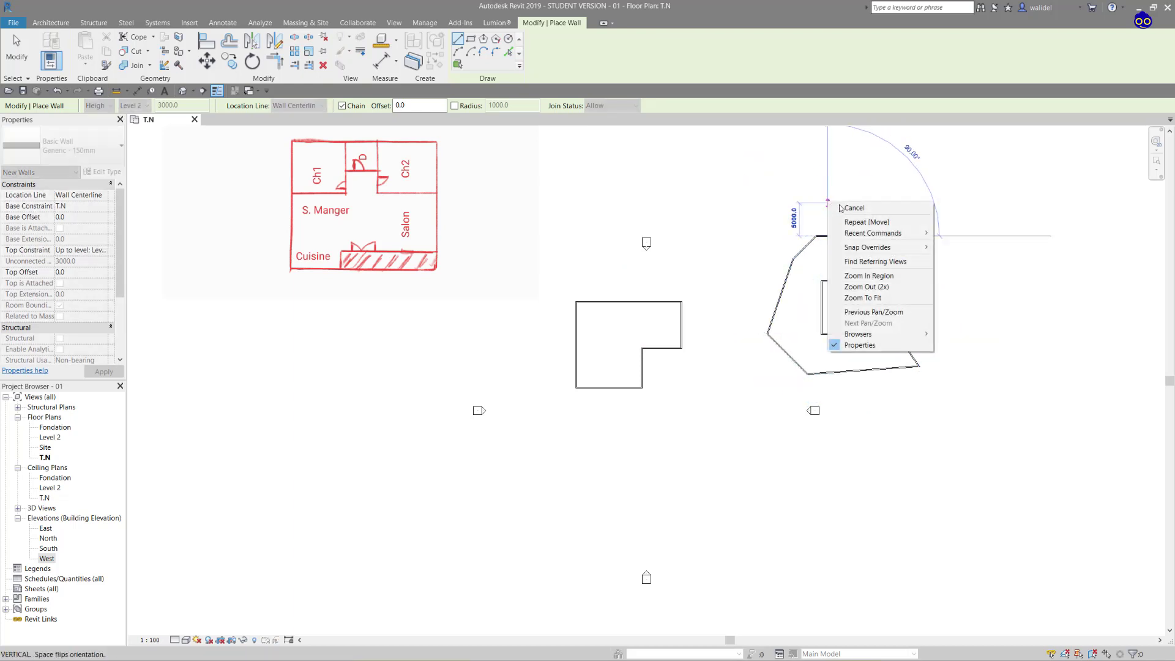
pyautogui.click(847, 209)
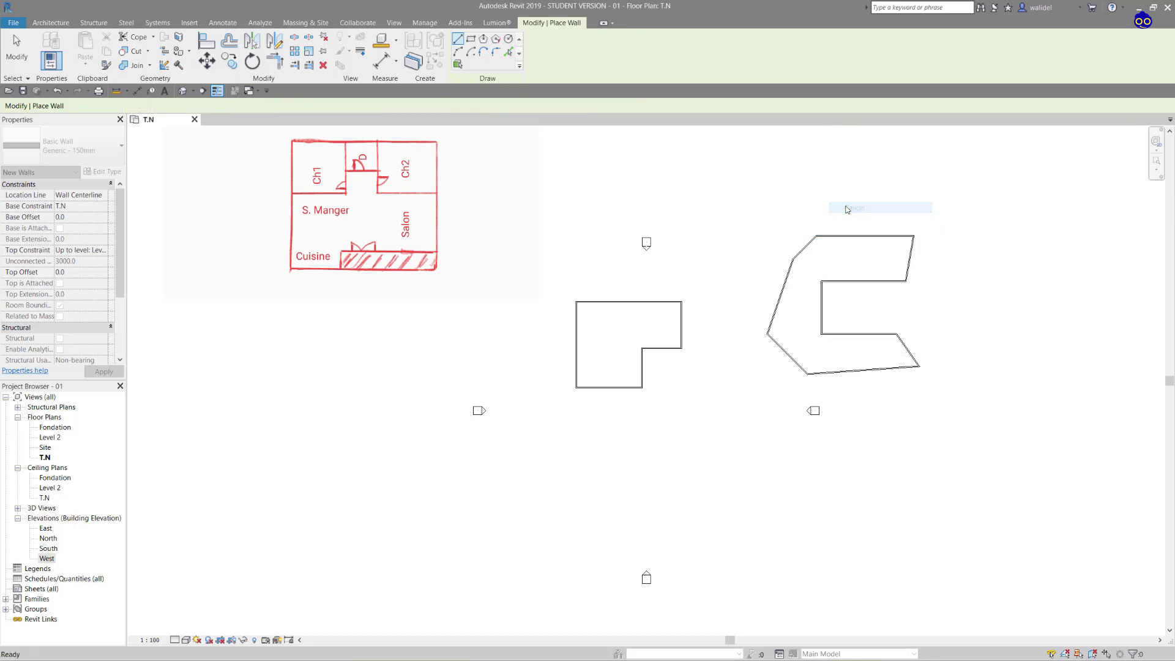
pyautogui.rightClick(845, 203)
pyautogui.click(866, 213)
pyautogui.click(866, 212)
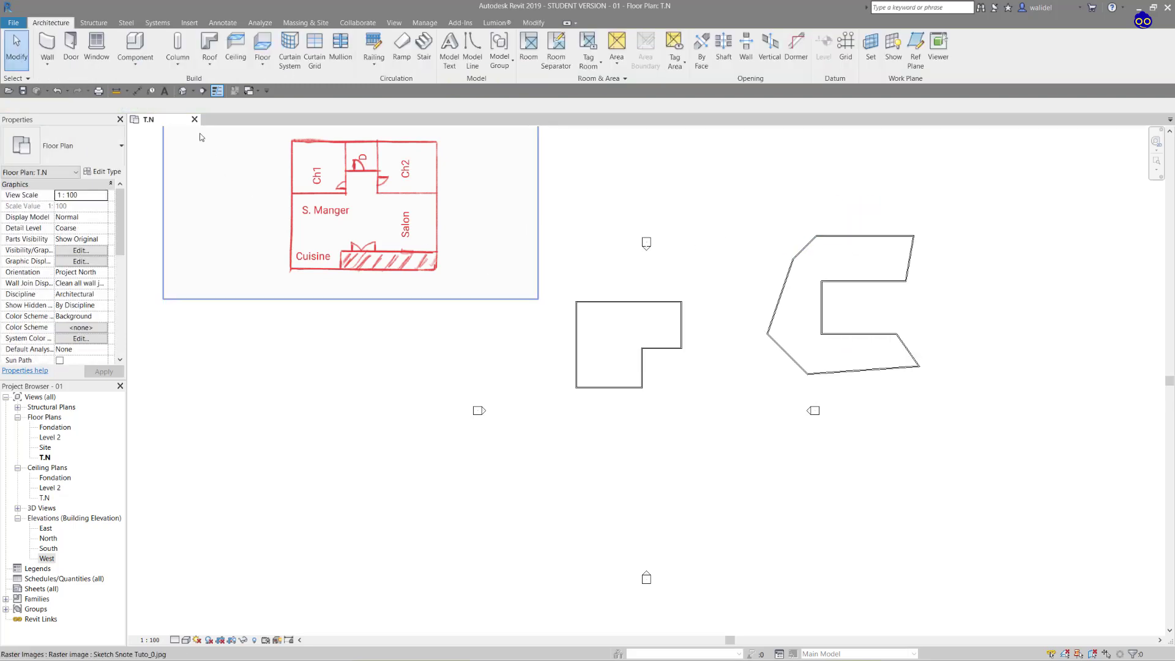
# Draw a closed six-sided irregular wall outline below the L-shaped one, its upper wall about 14000 long, and exit the wall command.
pyautogui.click(47, 49)
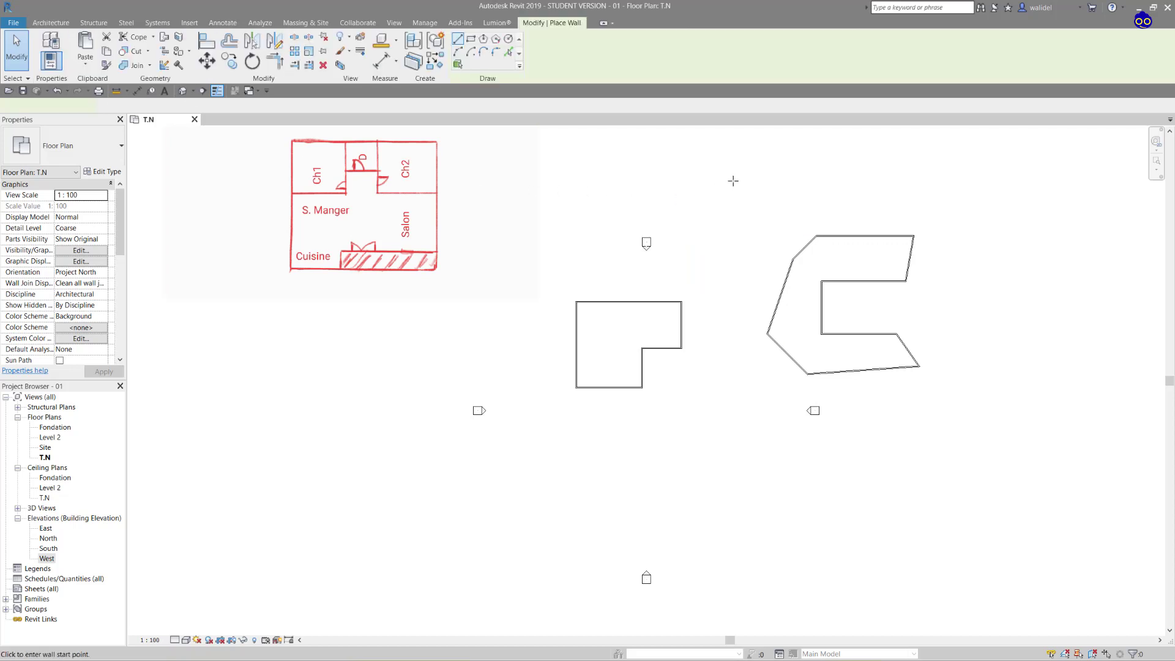
pyautogui.click(576, 459)
pyautogui.click(668, 459)
pyautogui.click(668, 488)
pyautogui.click(597, 499)
pyautogui.click(597, 539)
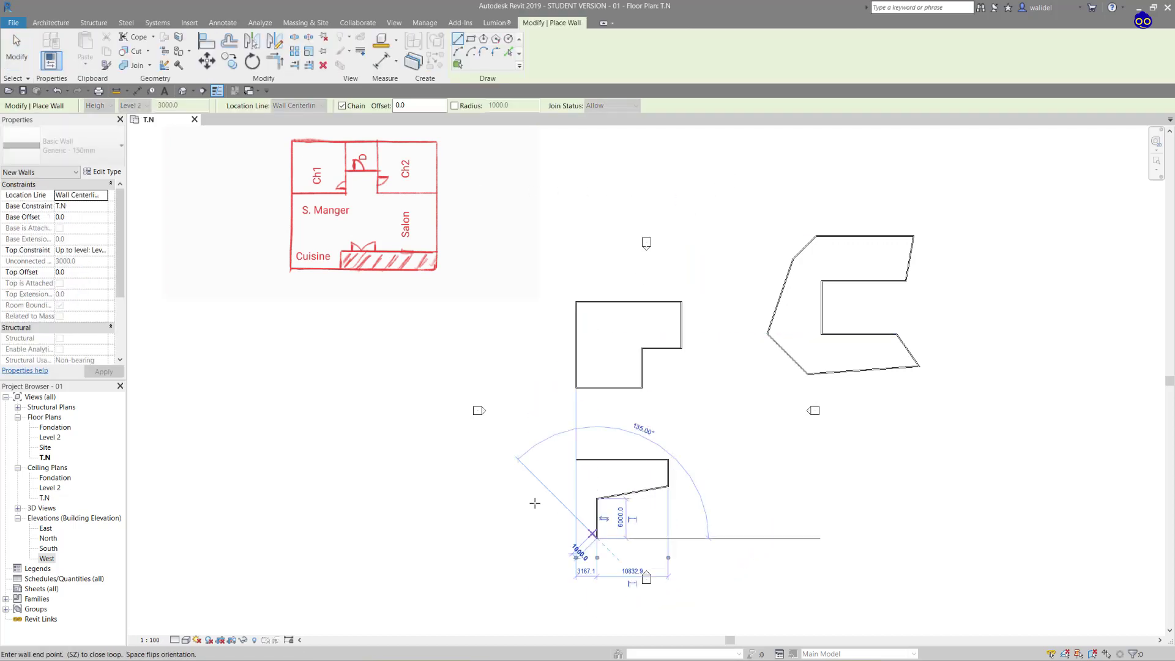
pyautogui.click(534, 502)
pyautogui.click(576, 459)
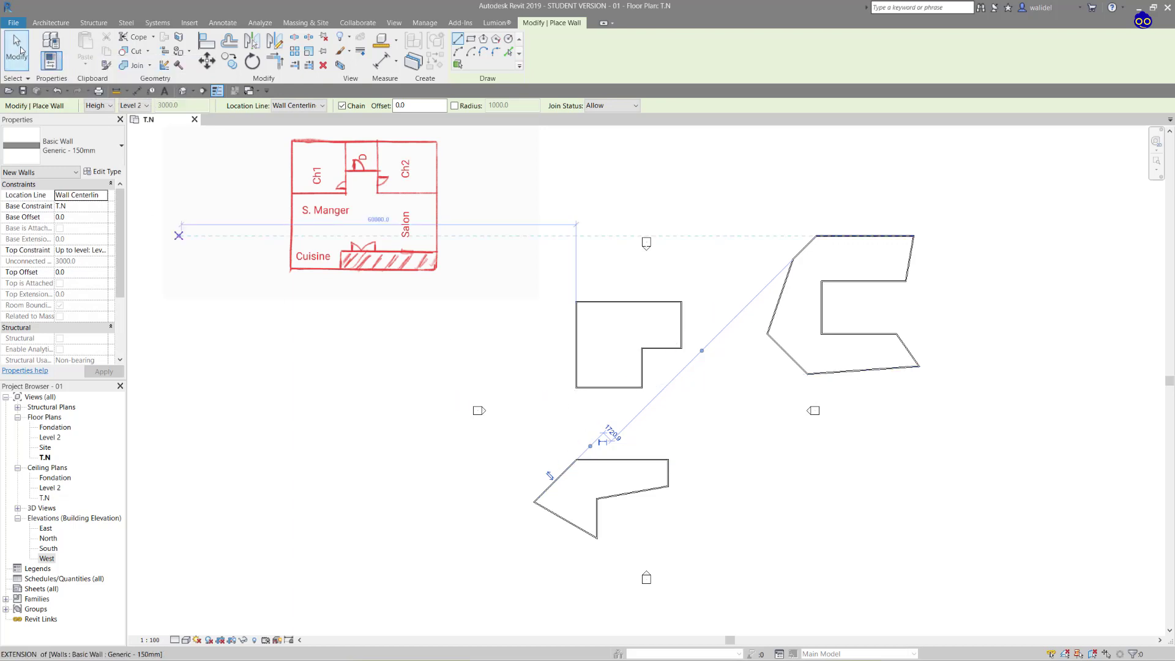
pyautogui.press('Escape')
pyautogui.press('Escape')
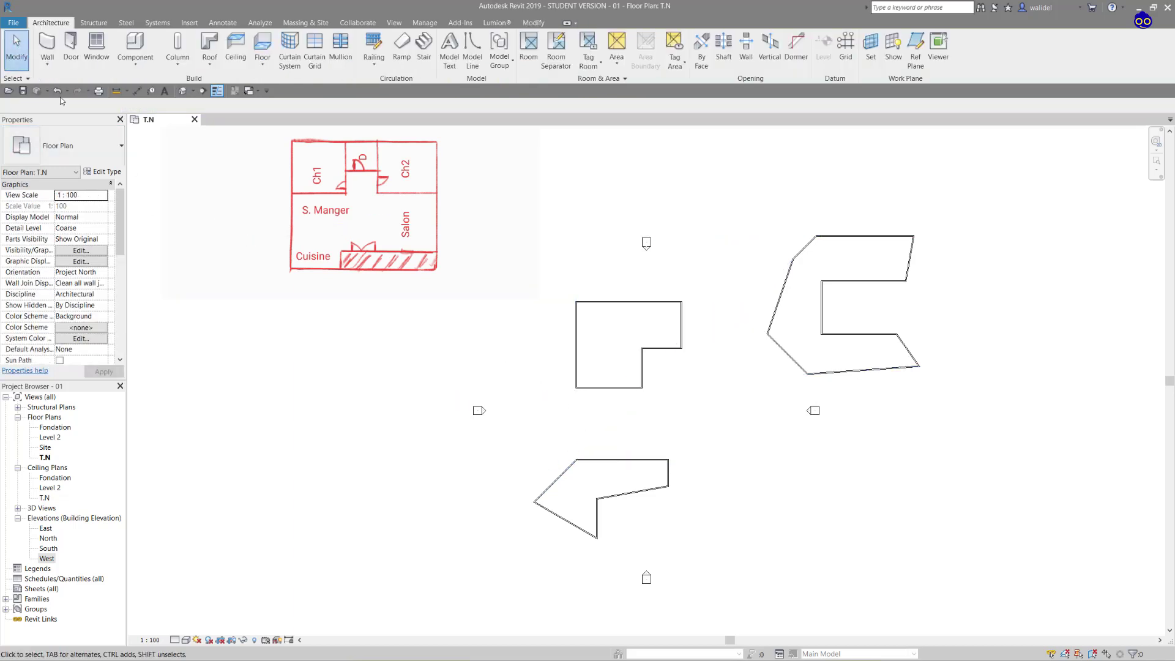
# Draw a closed four-sided wall outline overlapping the right edge of the sketch image, and exit the wall command.
pyautogui.click(47, 44)
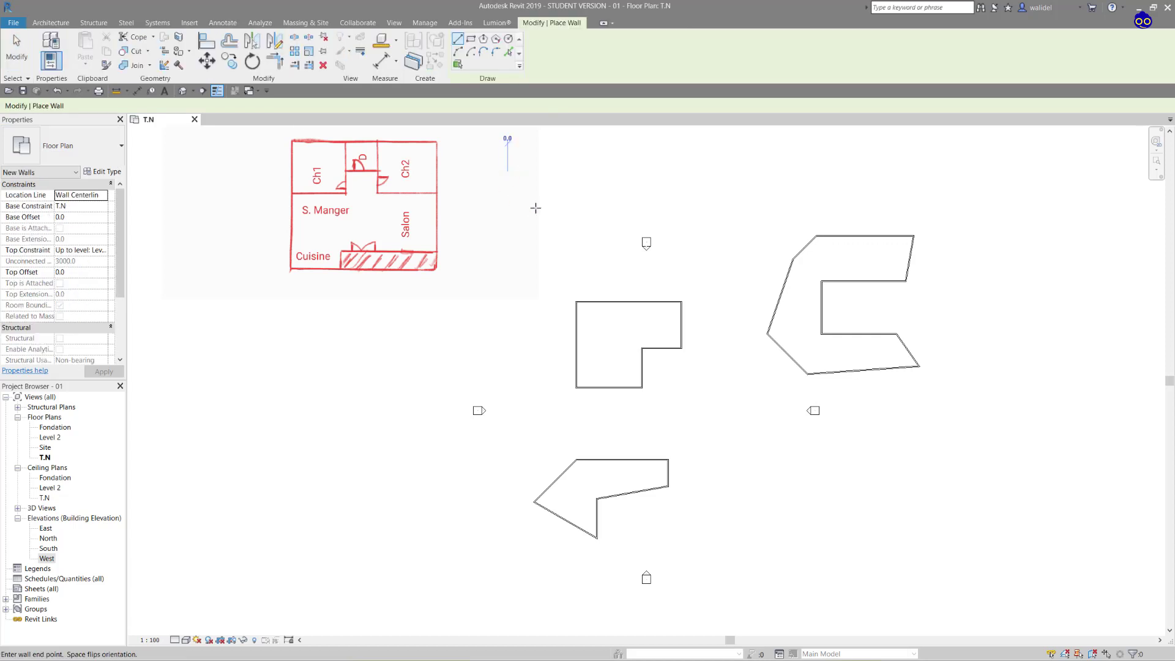
pyautogui.click(508, 172)
pyautogui.click(597, 192)
pyautogui.click(581, 147)
pyautogui.click(513, 147)
pyautogui.click(509, 170)
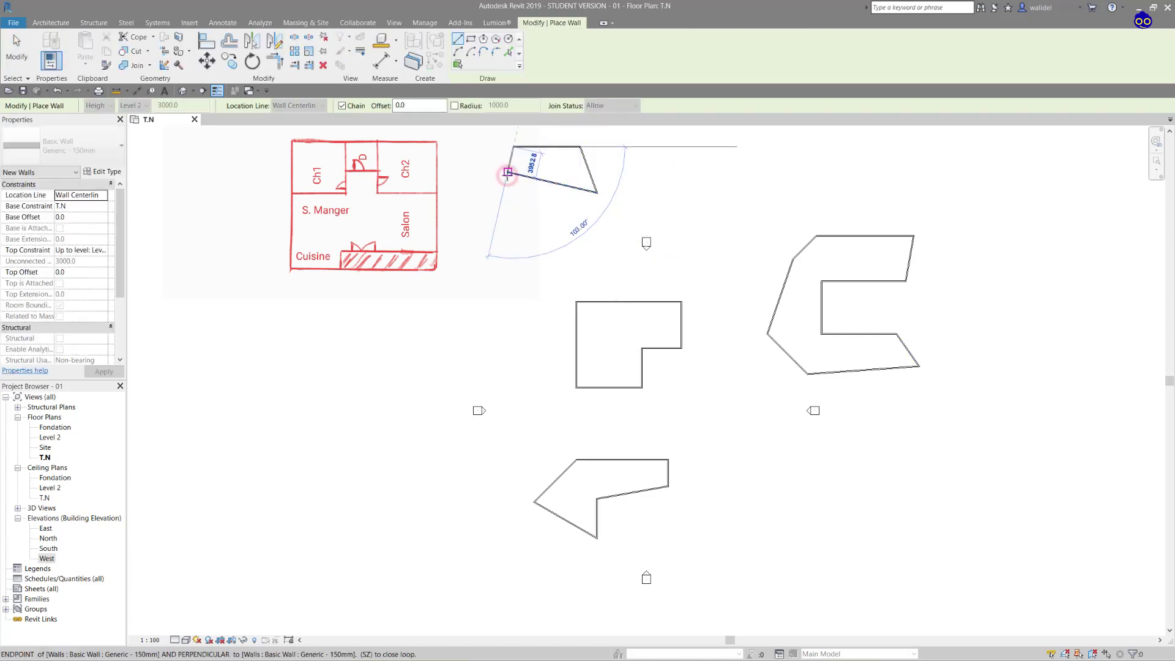
pyautogui.press('Escape')
pyautogui.press('Escape')
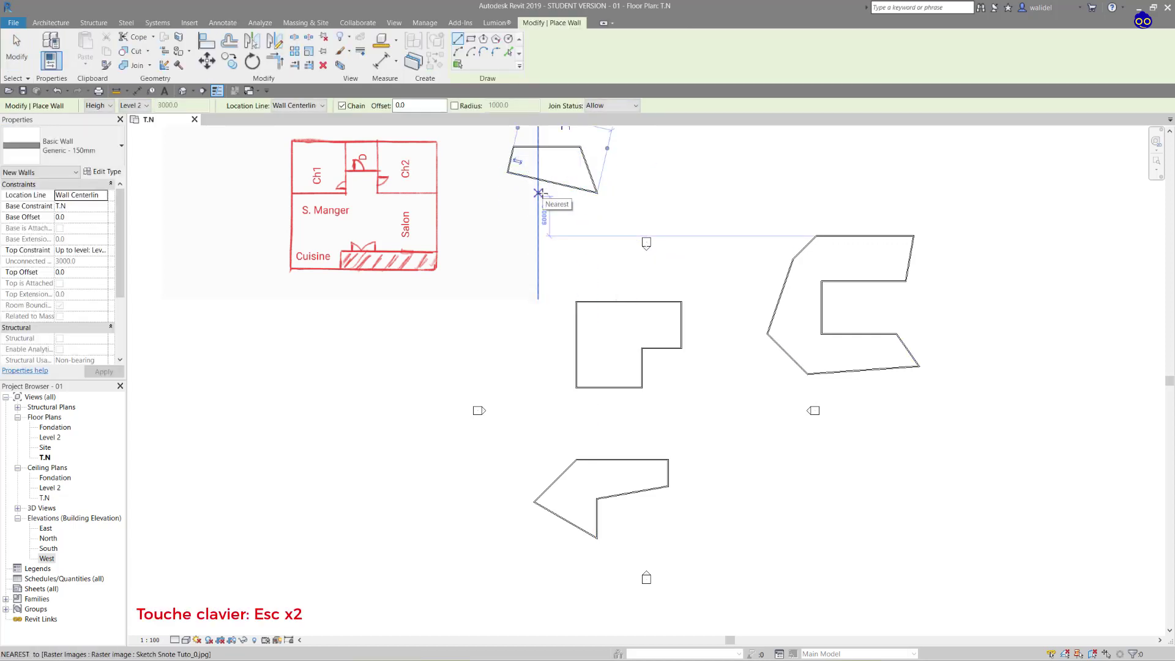
pyautogui.press('Escape')
pyautogui.press('Escape')
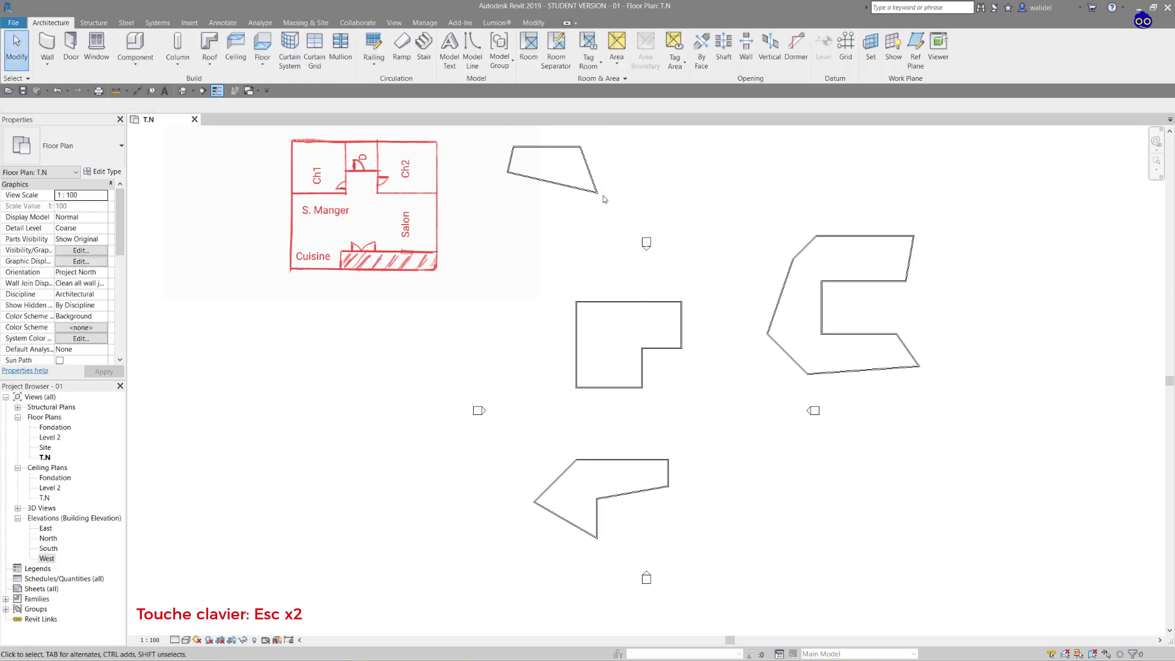
# Undo the walls of the three extra outlines and redo the last wall of the L-shaped outline, undone by one undo too many.
pyautogui.scroll(3, 611, 245)
pyautogui.scroll(-3, 610, 244)
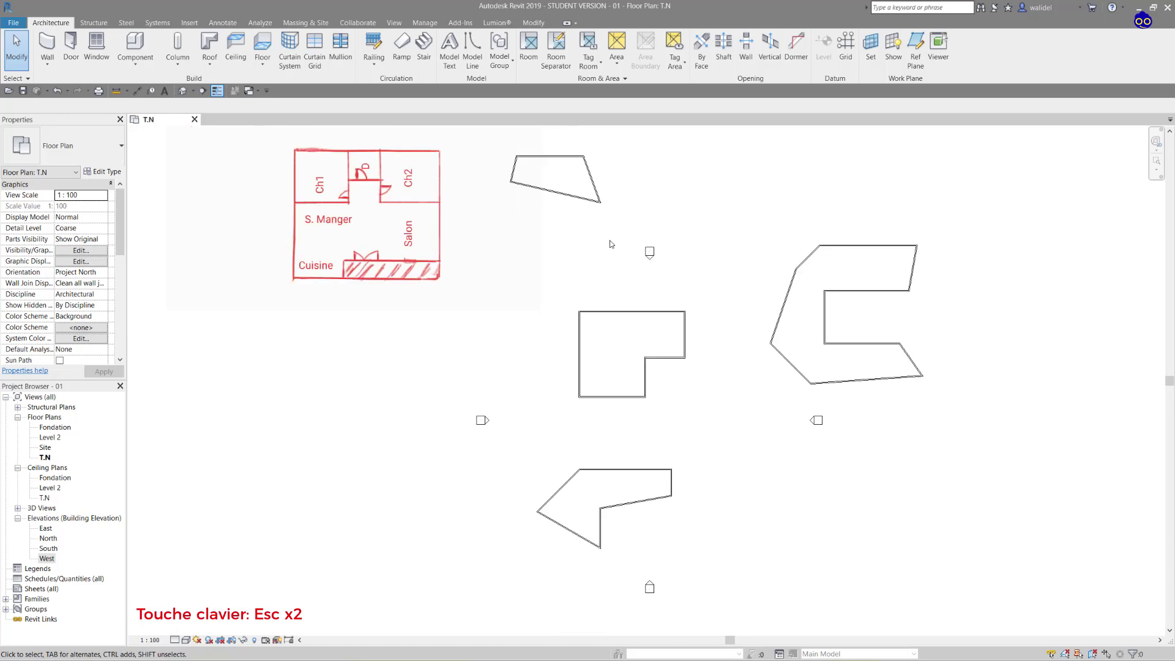
pyautogui.moveTo(609, 245); pyautogui.dragTo(610, 312, button='middle')
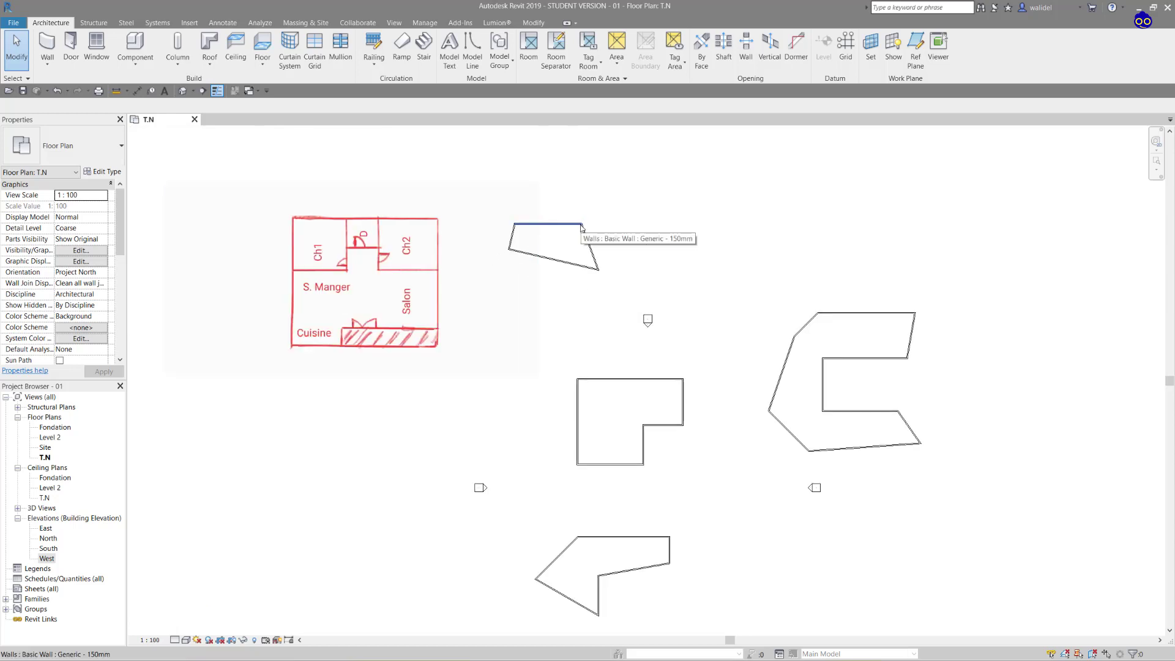
pyautogui.click(57, 91)
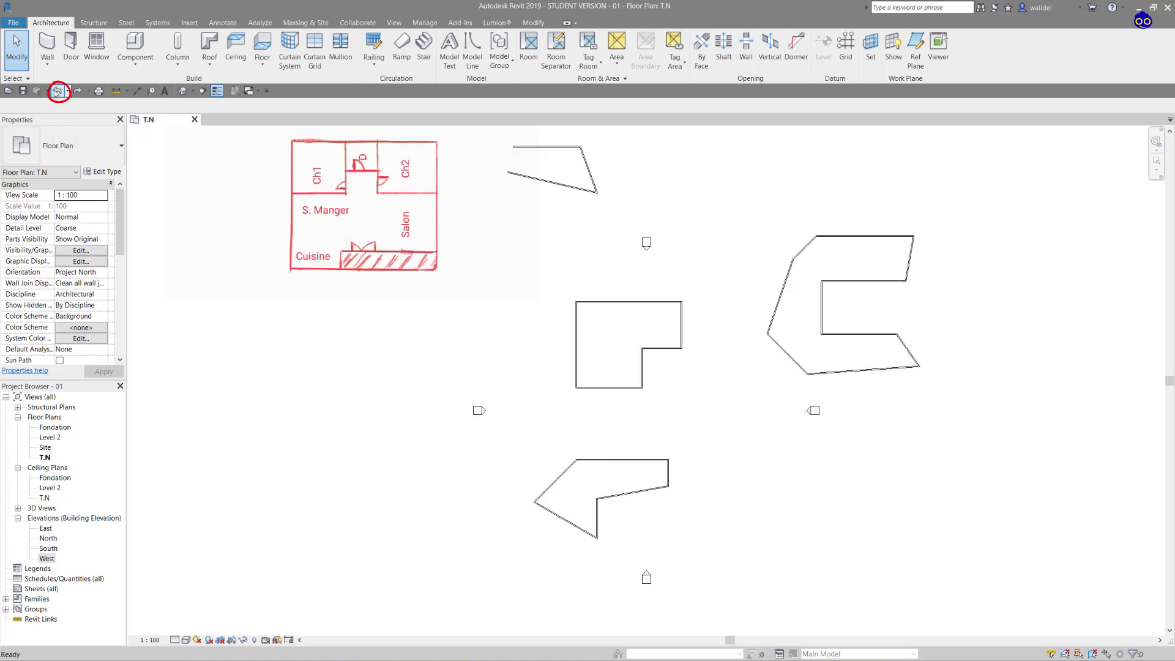
pyautogui.click(57, 91)
pyautogui.click(57, 91)
pyautogui.click(57, 92)
pyautogui.click(57, 91)
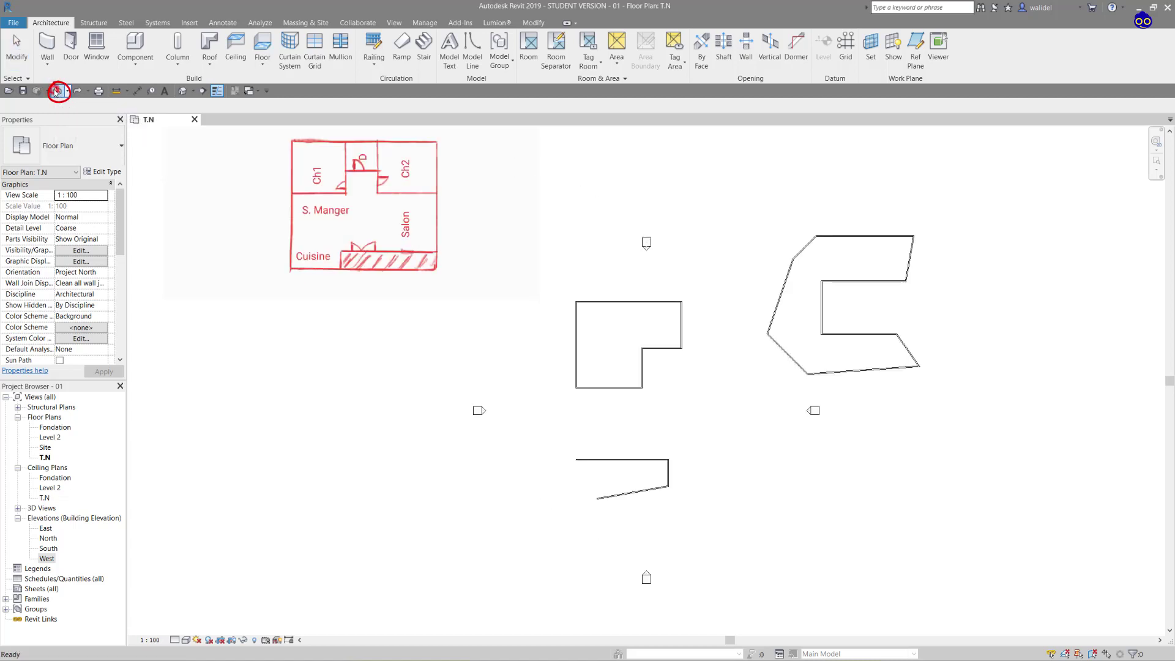
pyautogui.click(57, 91)
pyautogui.click(57, 91)
pyautogui.click(57, 91)
pyautogui.click(57, 91)
pyautogui.click(57, 91)
pyautogui.click(57, 91)
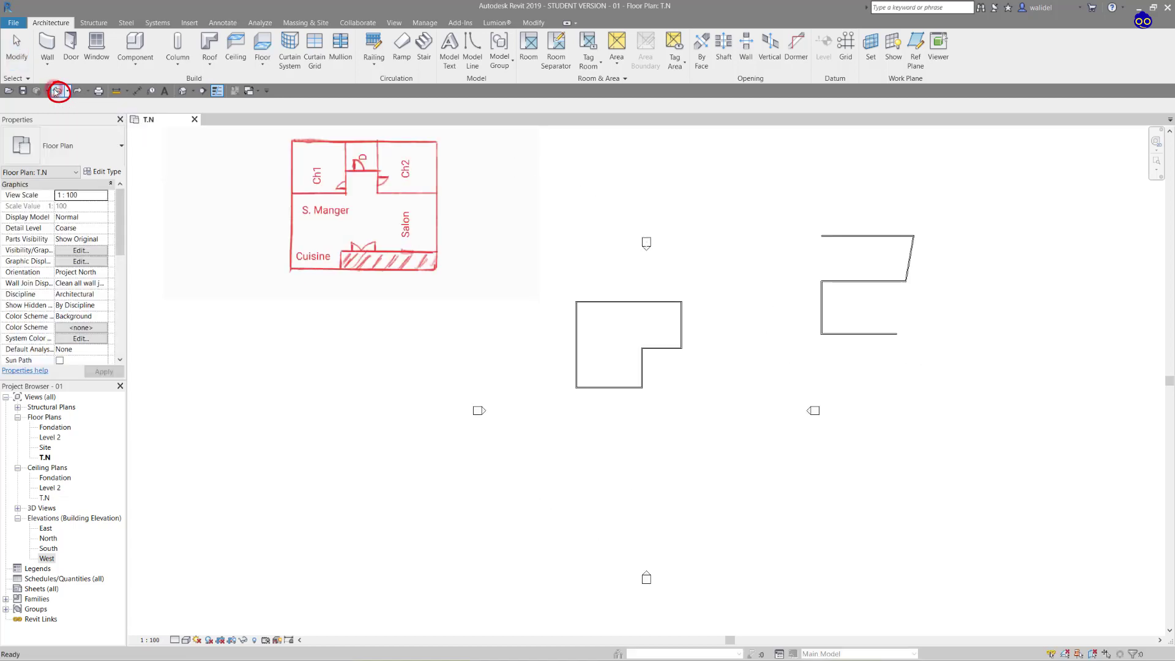
pyautogui.click(57, 91)
pyautogui.click(57, 91)
pyautogui.click(57, 91)
pyautogui.click(57, 92)
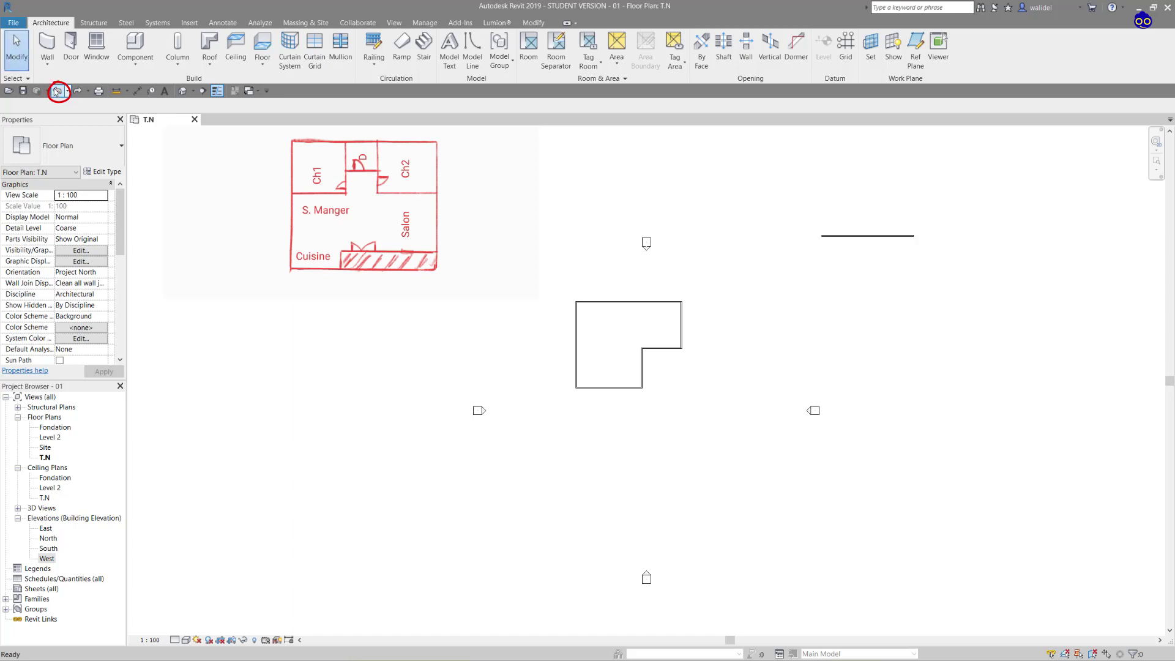
pyautogui.click(56, 91)
pyautogui.click(57, 91)
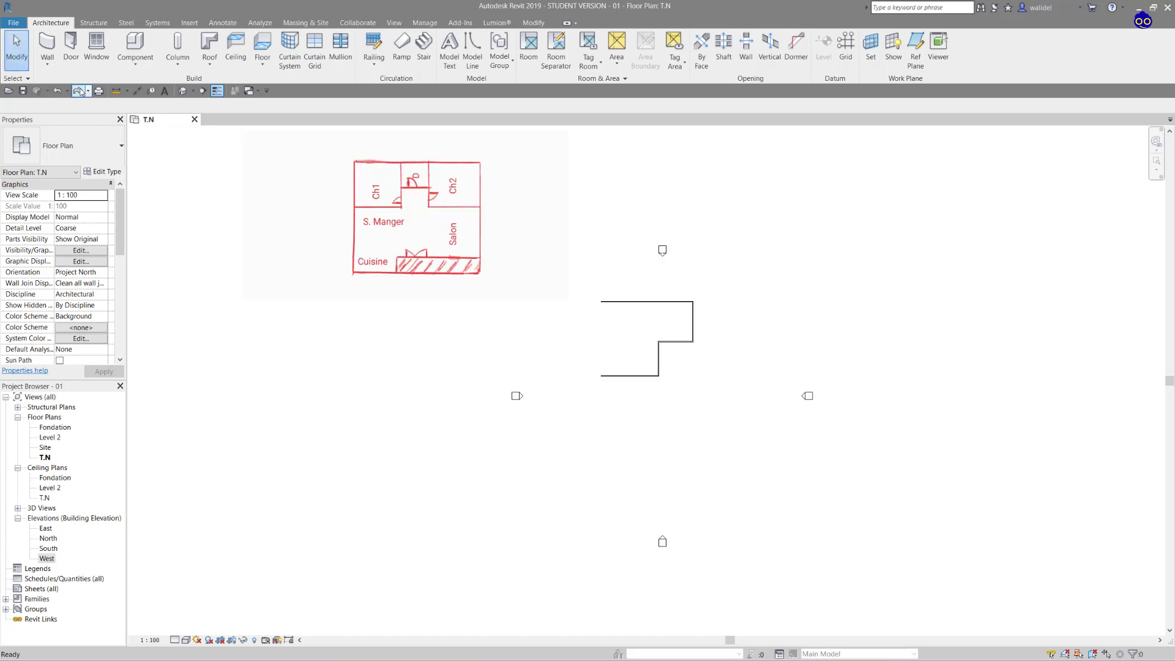
pyautogui.click(80, 91)
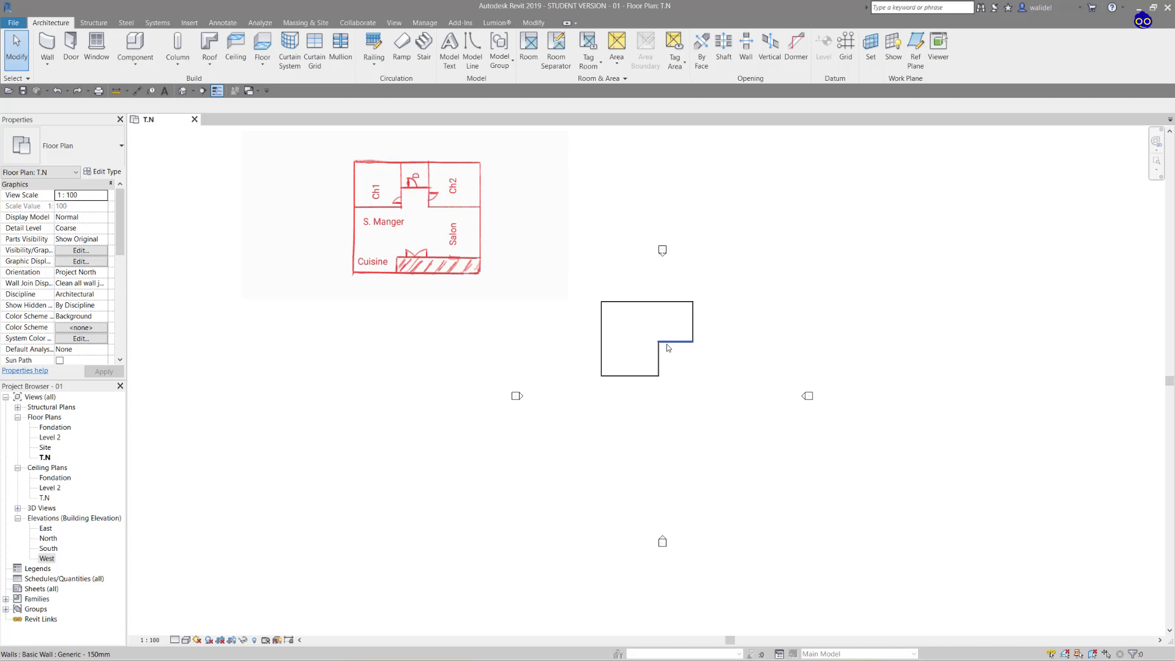